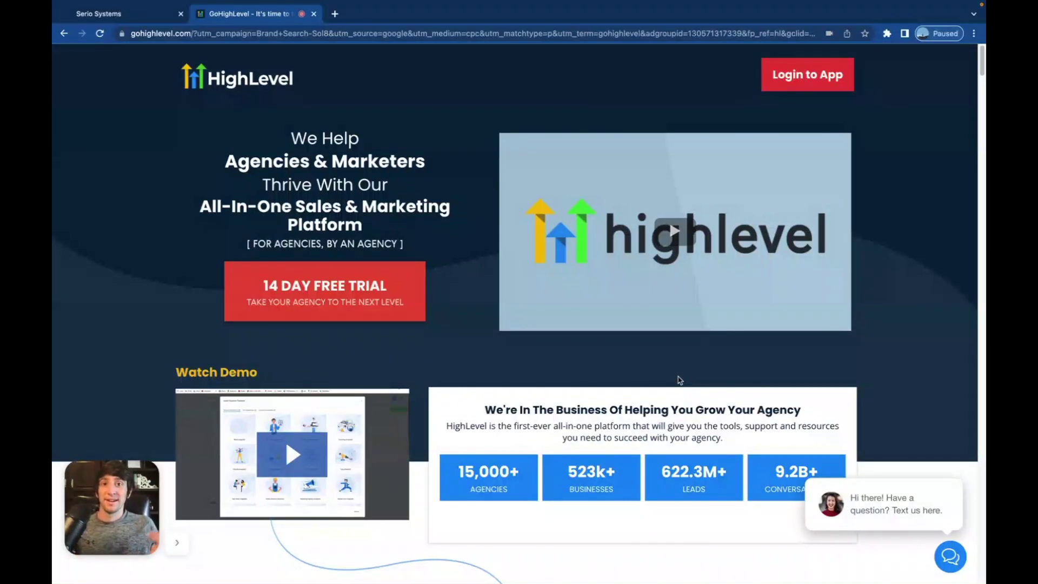
Switch to the Serio Systems SaaS Configurator Plans & Pricing tab with Standard, Professional and Premium plans.
{"action": "key", "text": "ctrl+shift+Tab"}
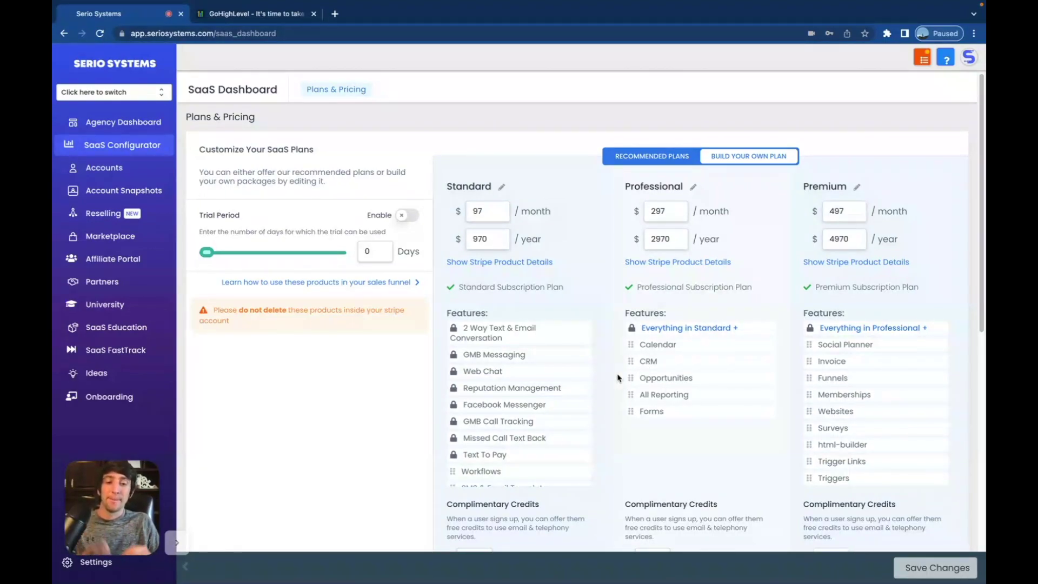
Scroll down to the Telephony and Email Resell Settings panels, both rebilling at 2x.
{"action": "scroll", "coordinate": [618, 377], "scroll_direction": "down", "scroll_amount": 8}
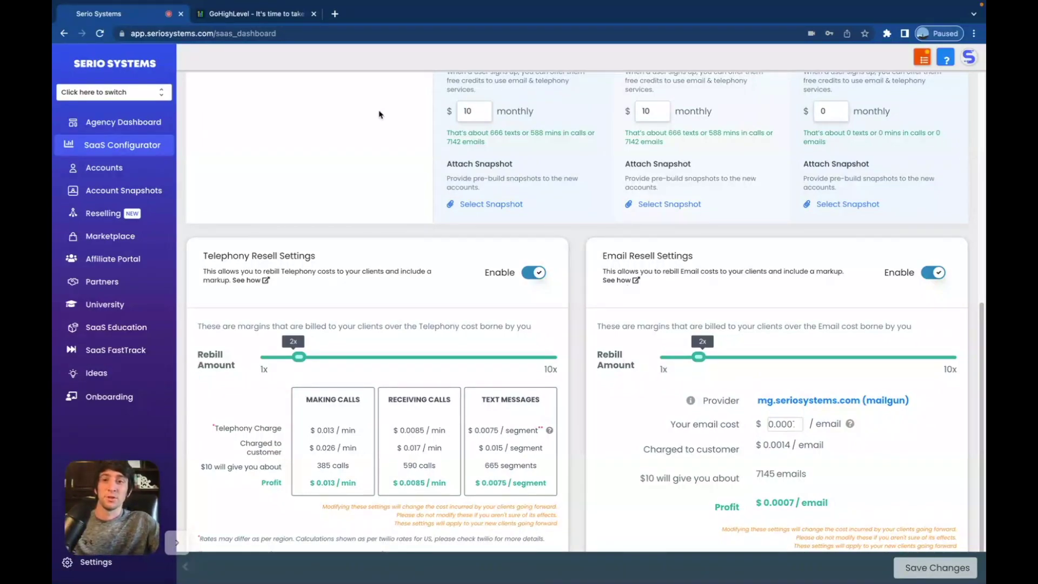
Return to the GoHighLevel site and scroll to the pricing plans and $497 White Label upgrade card.
{"action": "left_click", "coordinate": [268, 15]}
{"action": "scroll", "coordinate": [540, 427], "scroll_direction": "down", "scroll_amount": 20}
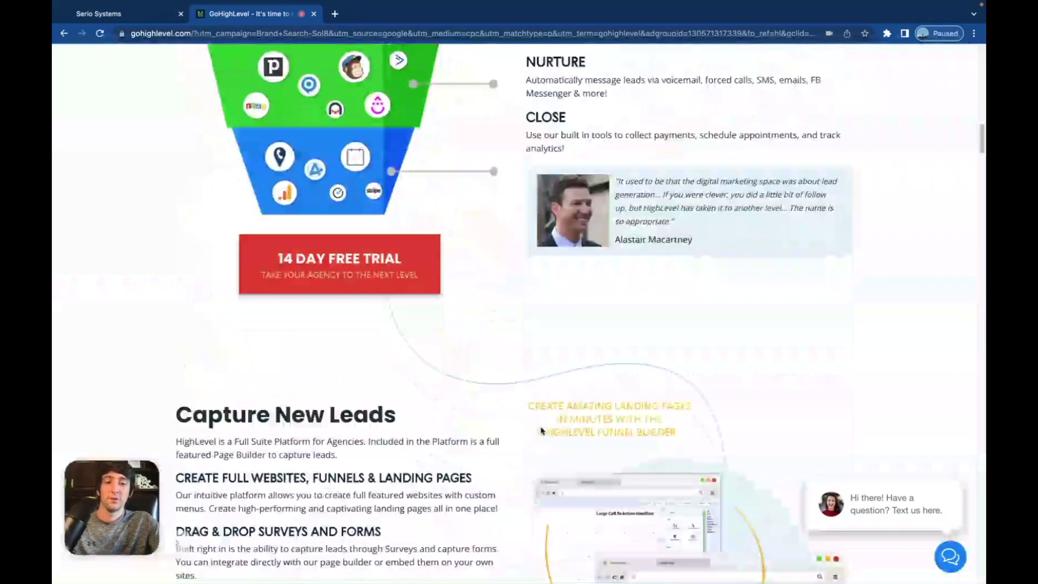
{"action": "scroll", "coordinate": [541, 431], "scroll_direction": "down", "scroll_amount": 20}
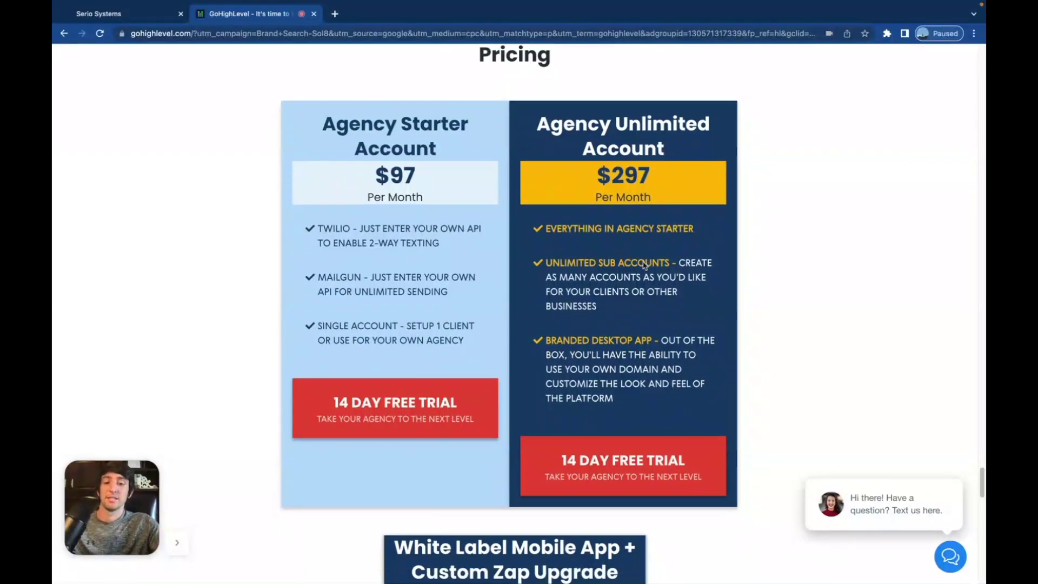
{"action": "scroll", "coordinate": [645, 265], "scroll_direction": "down", "scroll_amount": 7}
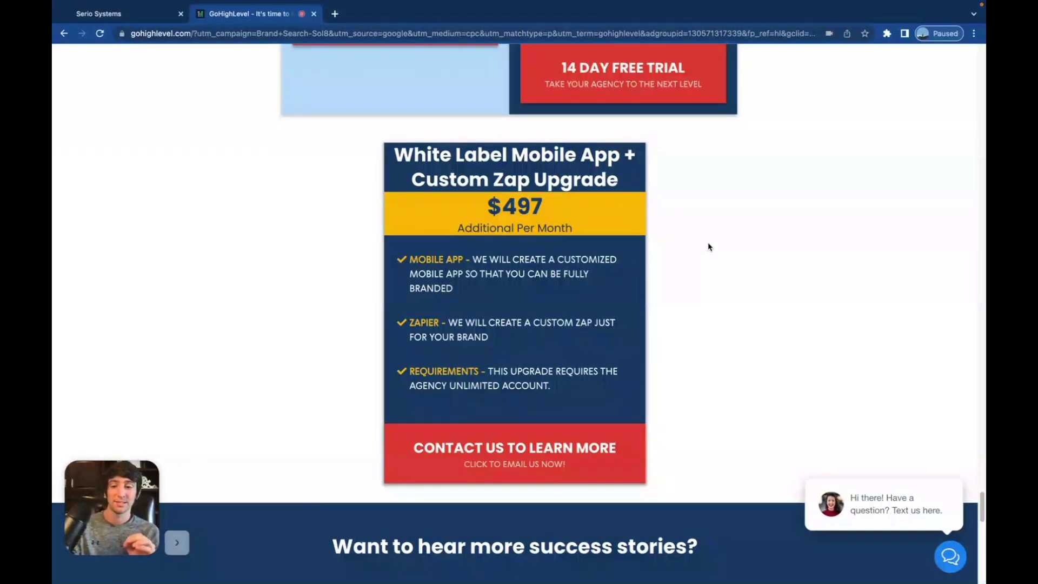
Bring the $97 Agency Starter and $297 Agency Unlimited cards into full view, then return to Serio Systems pricing.
{"action": "scroll", "coordinate": [644, 209], "scroll_direction": "up", "scroll_amount": 5}
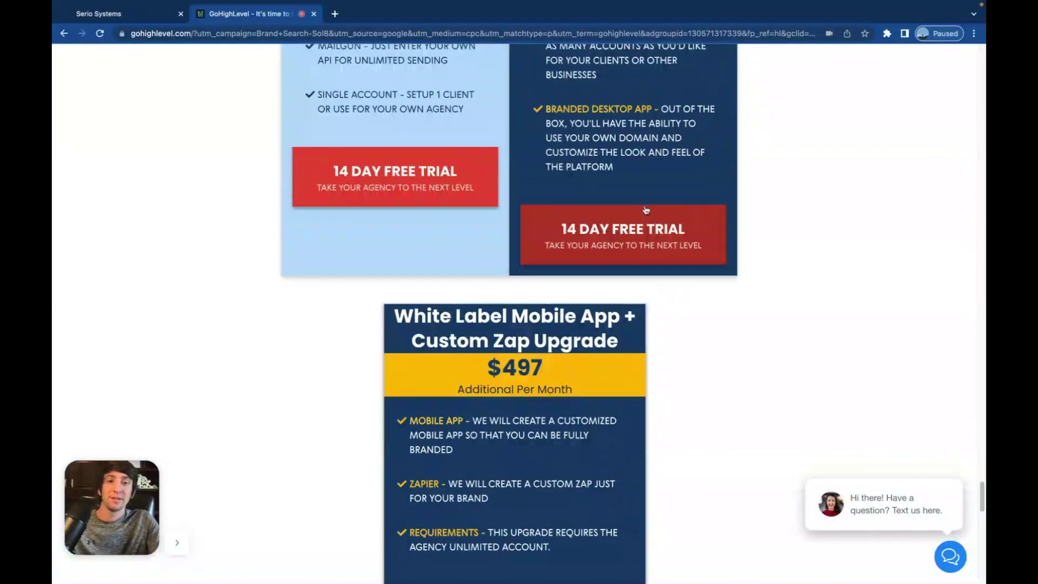
{"action": "scroll", "coordinate": [614, 212], "scroll_direction": "up", "scroll_amount": 1}
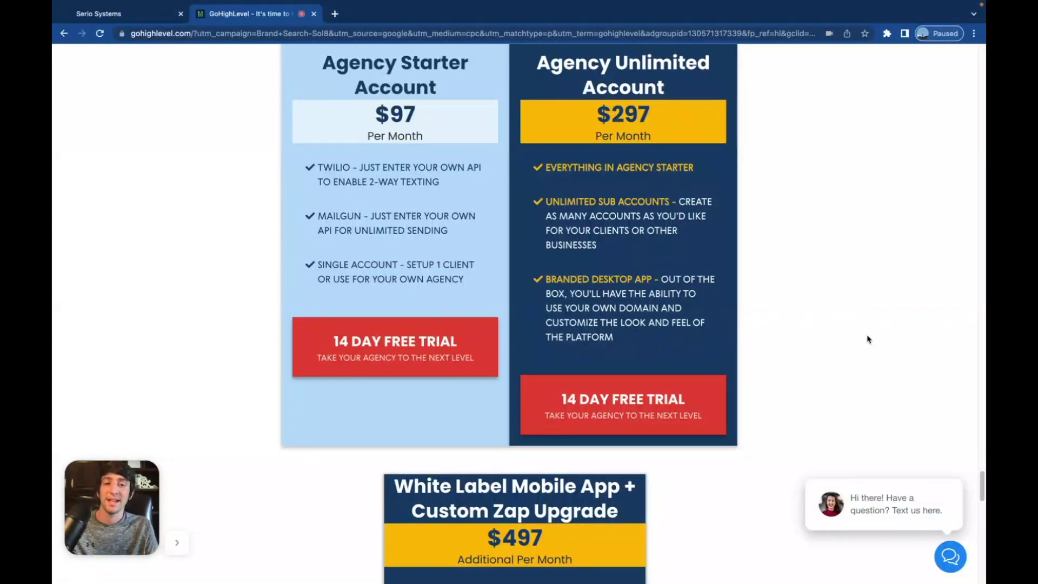
{"action": "left_click", "coordinate": [99, 13]}
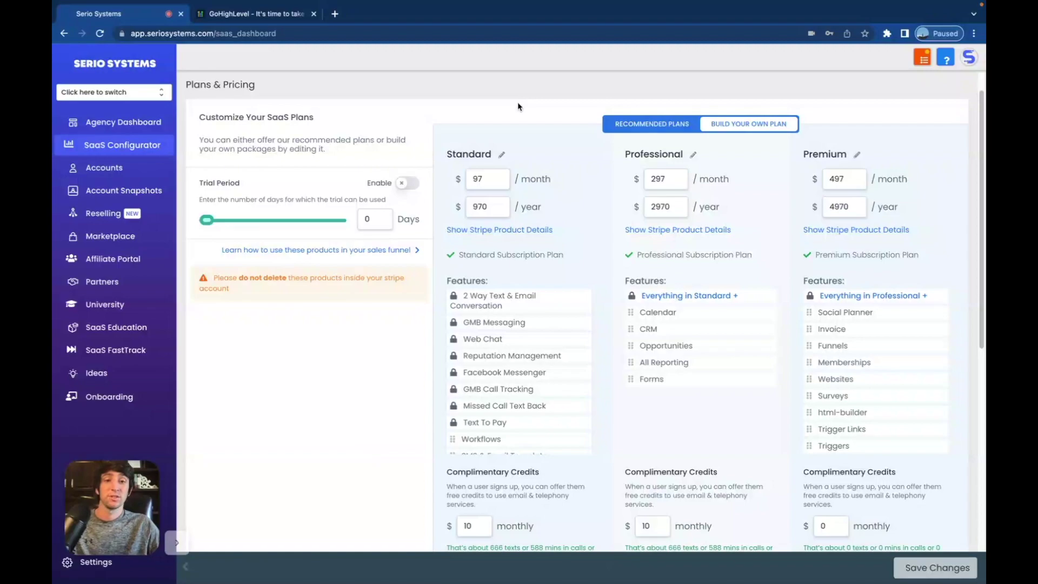
Scroll down to the telephony and email 2x Rebill Amount sliders, then back up.
{"action": "scroll", "coordinate": [441, 378], "scroll_direction": "down", "scroll_amount": 10}
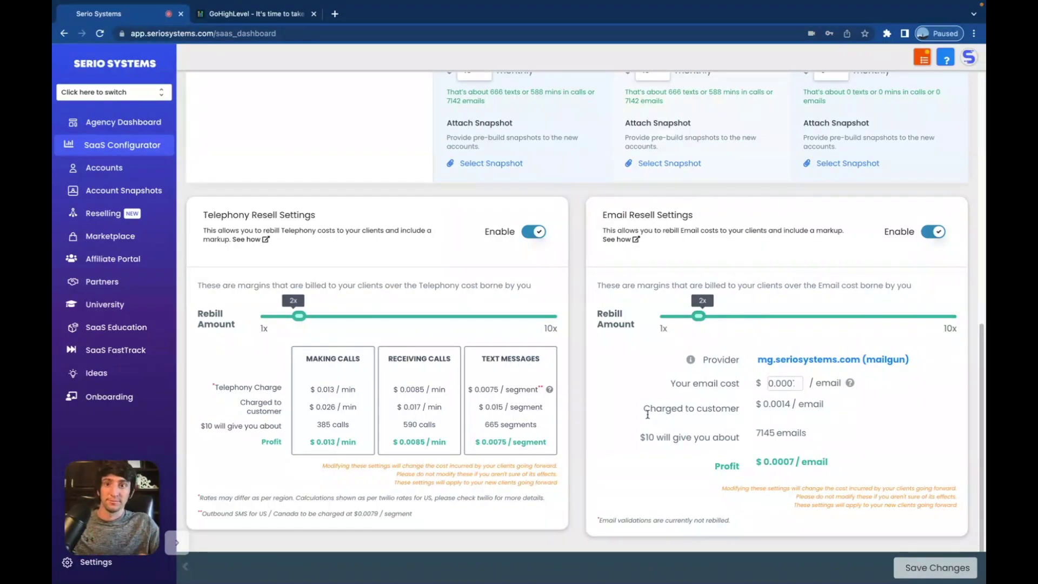
{"action": "scroll", "coordinate": [398, 359], "scroll_direction": "up", "scroll_amount": 8}
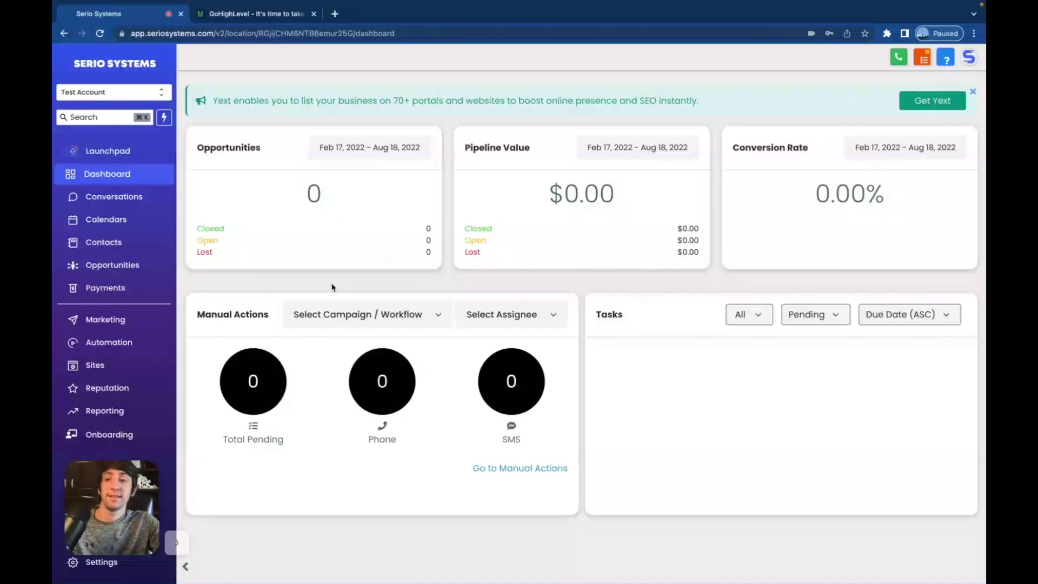
Open the Test Account Launchpad integrations checklist, then return to the dashboard overview.
{"action": "left_click", "coordinate": [120, 152]}
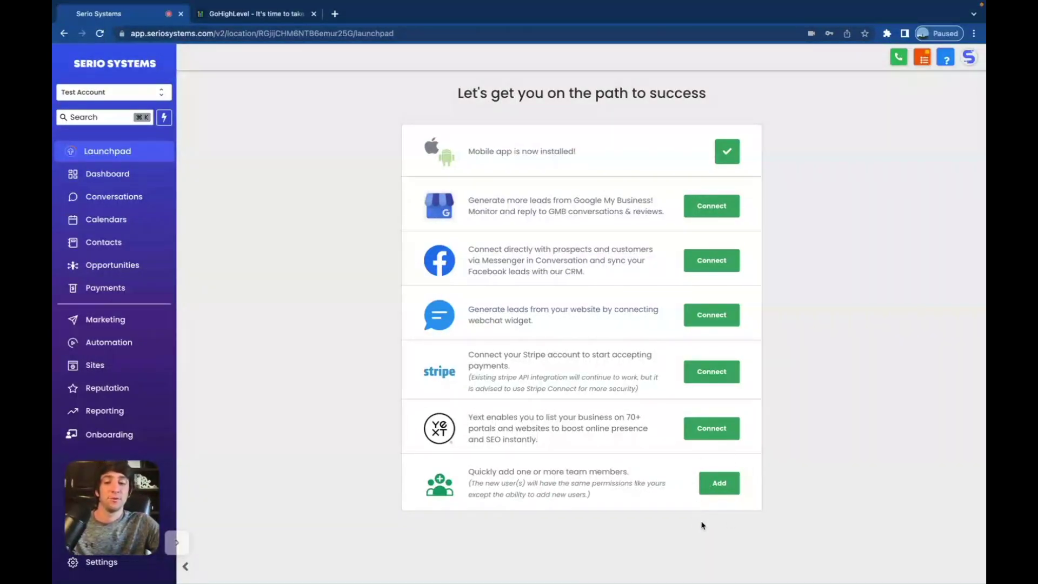
{"action": "left_click", "coordinate": [125, 172]}
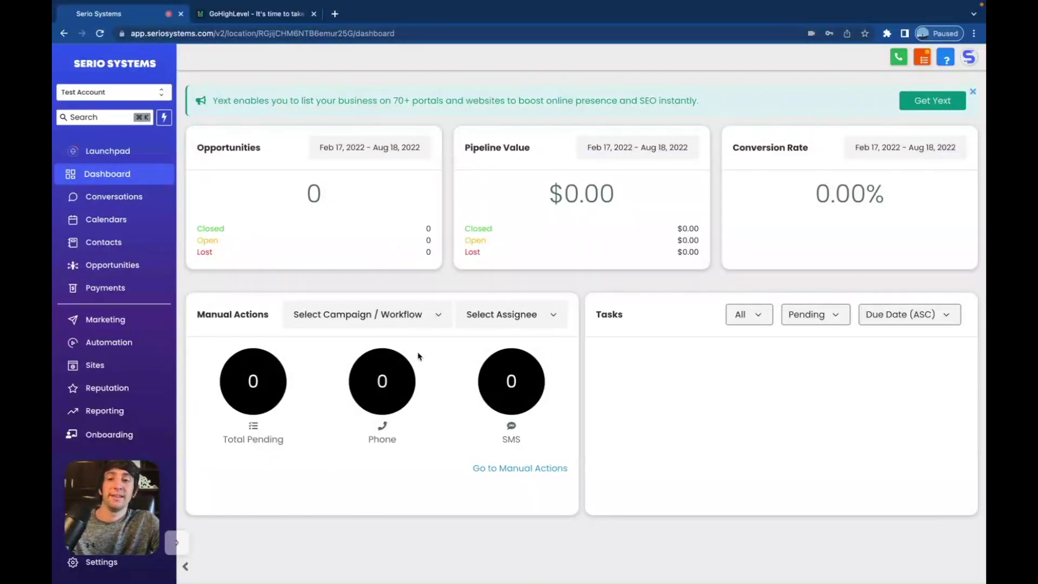
Look through the sub-account's Conversations threads and weekly Calendars view.
{"action": "left_click", "coordinate": [133, 201]}
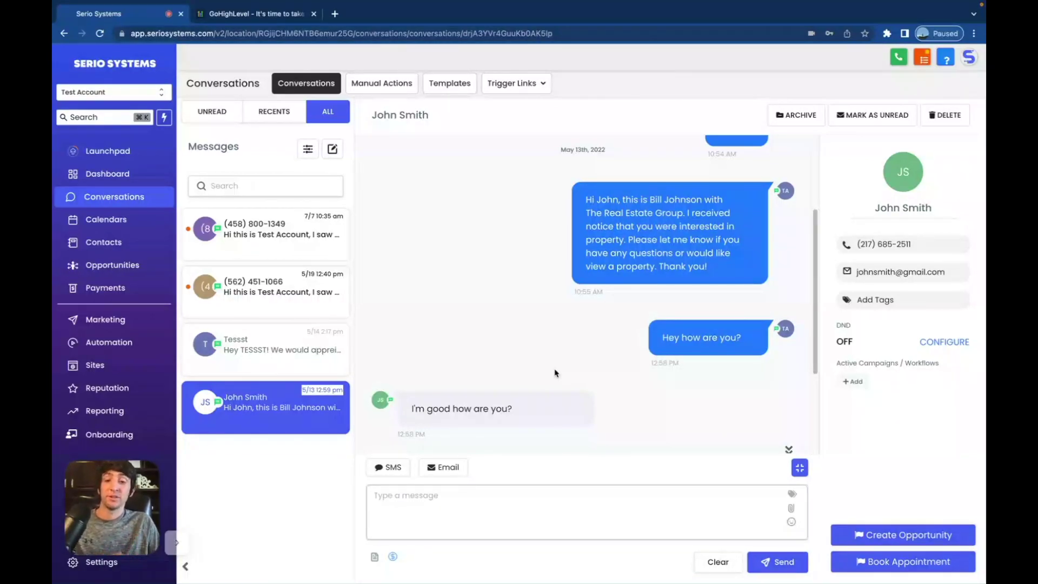
{"action": "left_click", "coordinate": [117, 220]}
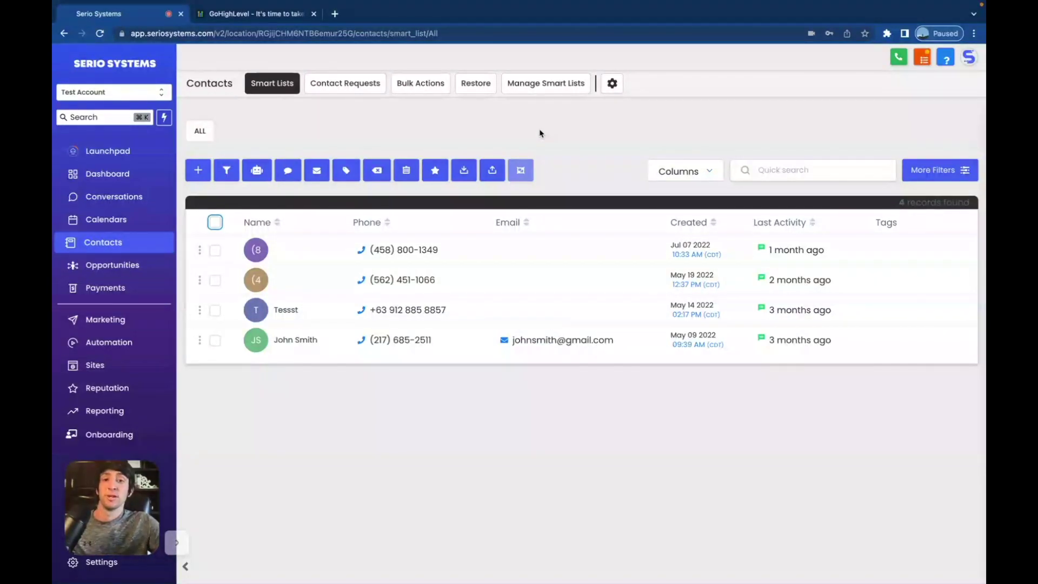
Open Opportunities and start a new opportunity with the + New button.
{"action": "left_click", "coordinate": [119, 266]}
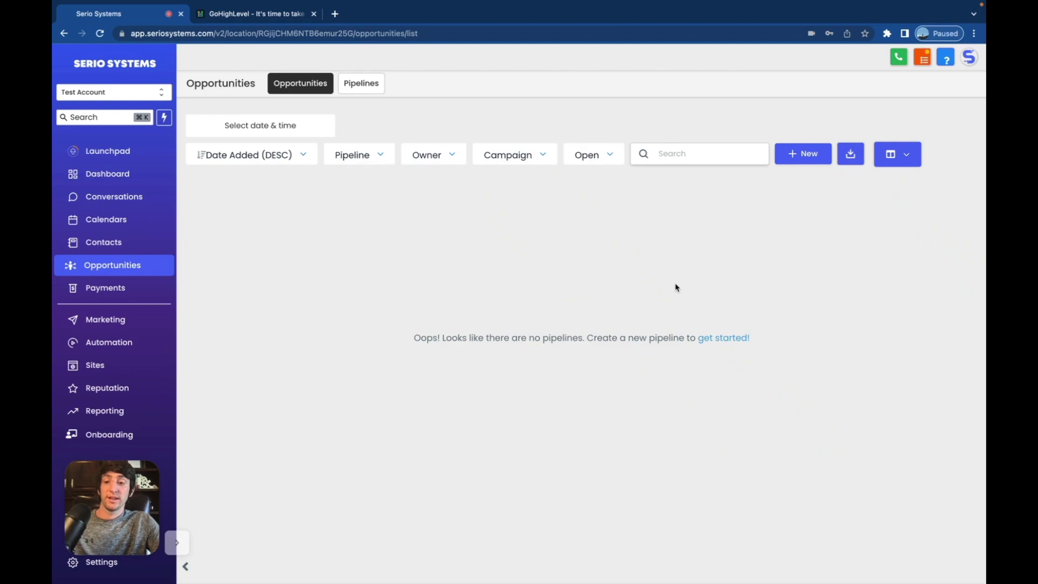
{"action": "left_click", "coordinate": [806, 154]}
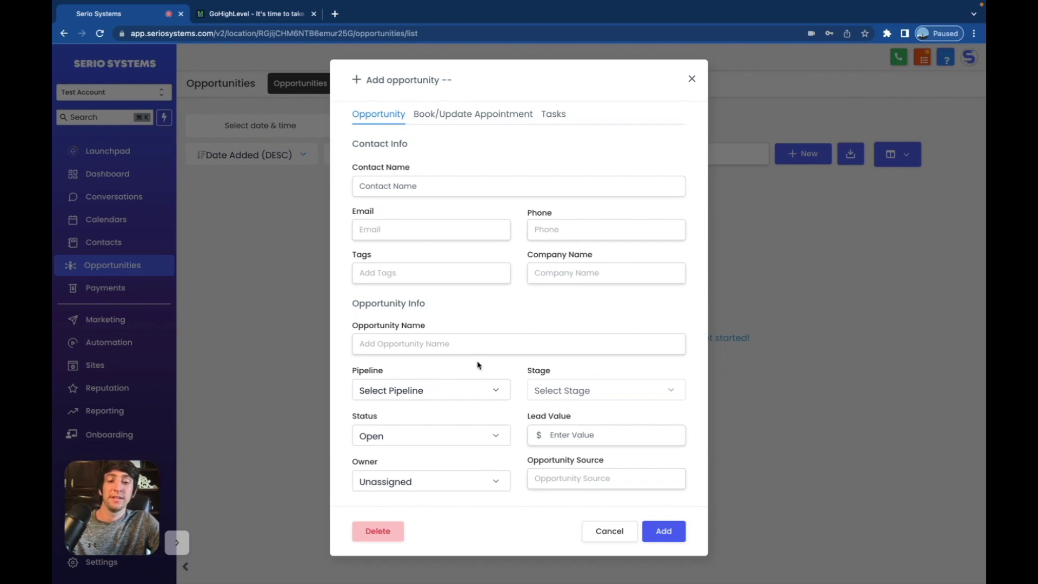
Click into Lead Value, then dismiss the Stripe Connect warning on the Payments page.
{"action": "left_click", "coordinate": [562, 435]}
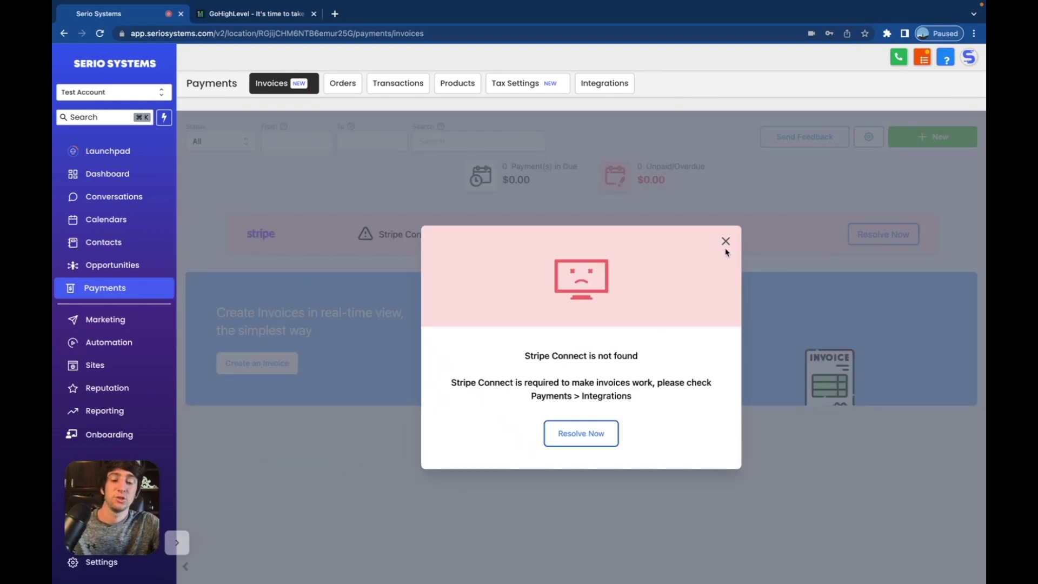
{"action": "left_click", "coordinate": [727, 243]}
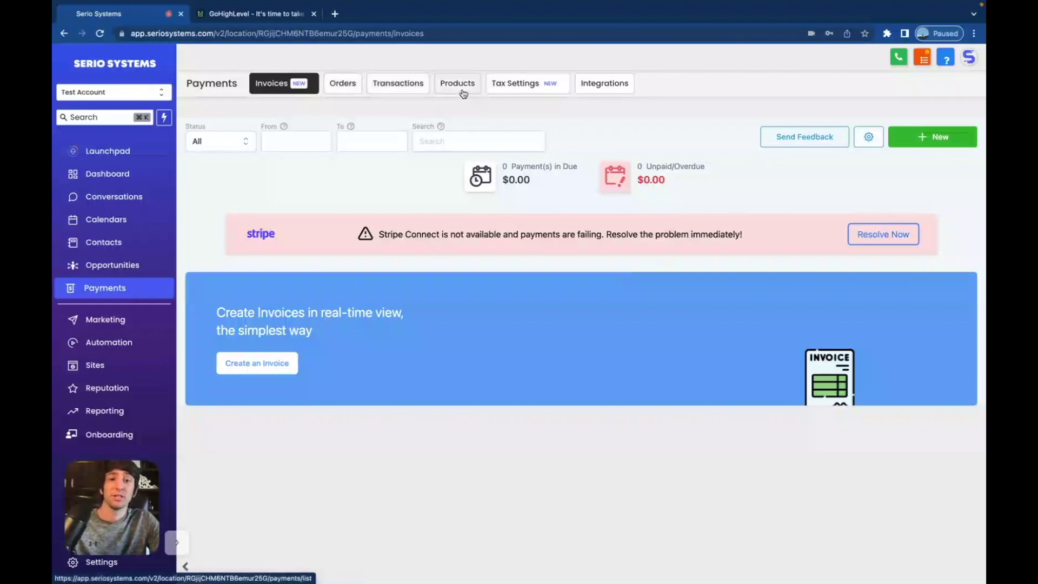
Review the PayPal and Stripe integrations, then open the Social Planner's social account selector.
{"action": "left_click", "coordinate": [608, 88]}
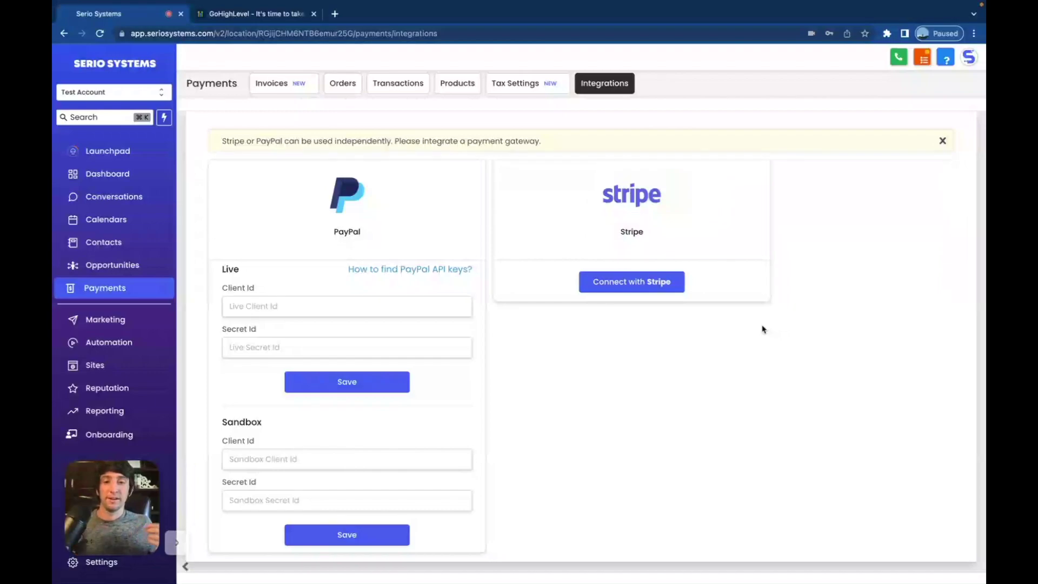
{"action": "left_click", "coordinate": [151, 319]}
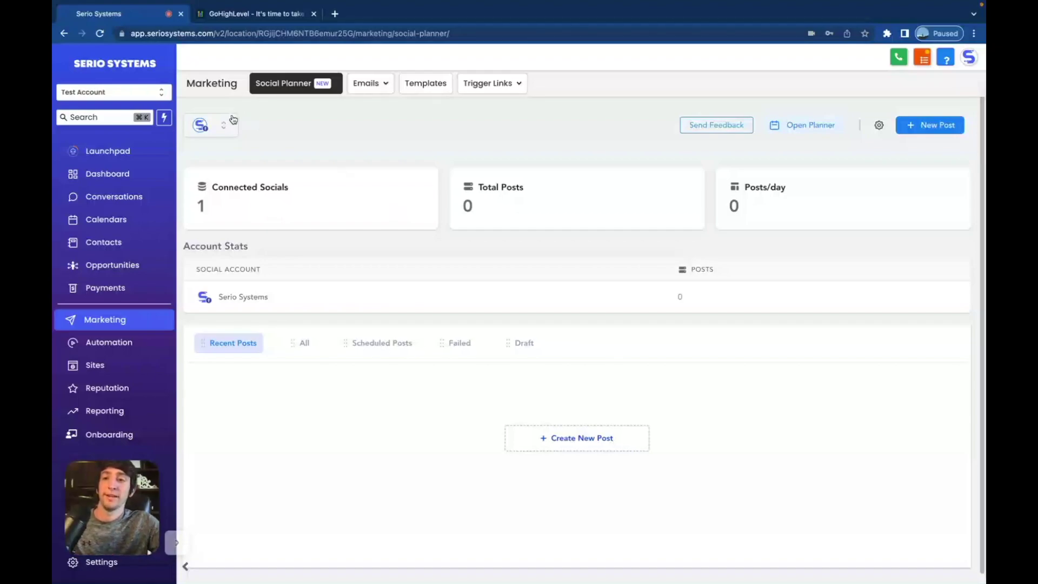
{"action": "left_click", "coordinate": [226, 125]}
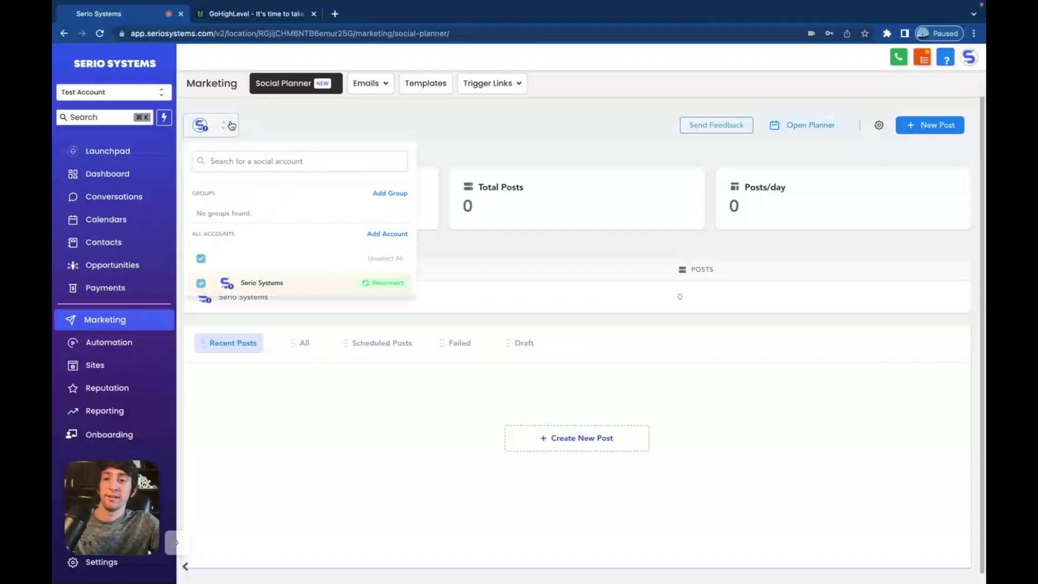
{"action": "left_click", "coordinate": [380, 233]}
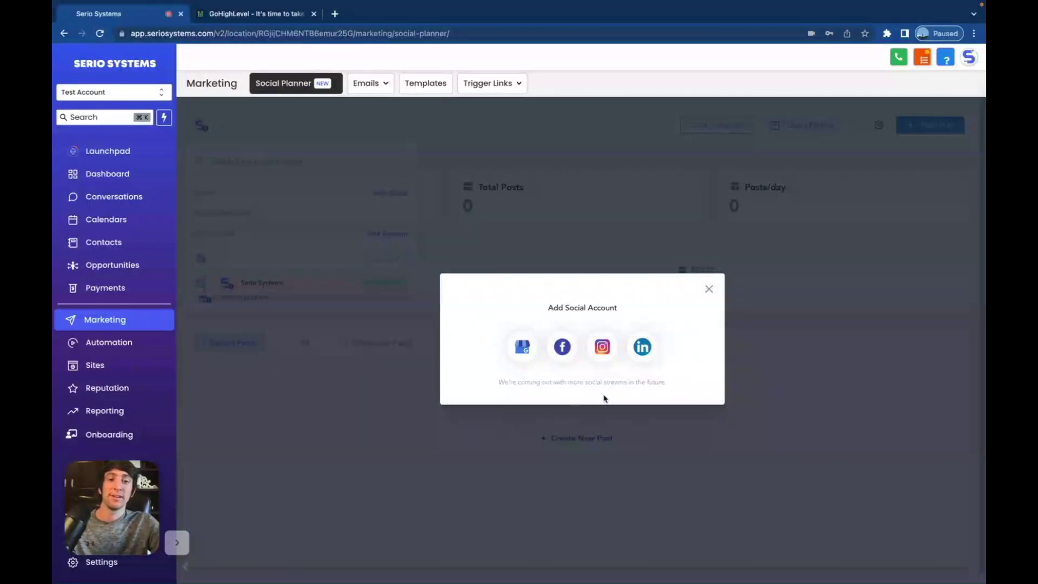
{"action": "left_click", "coordinate": [709, 289]}
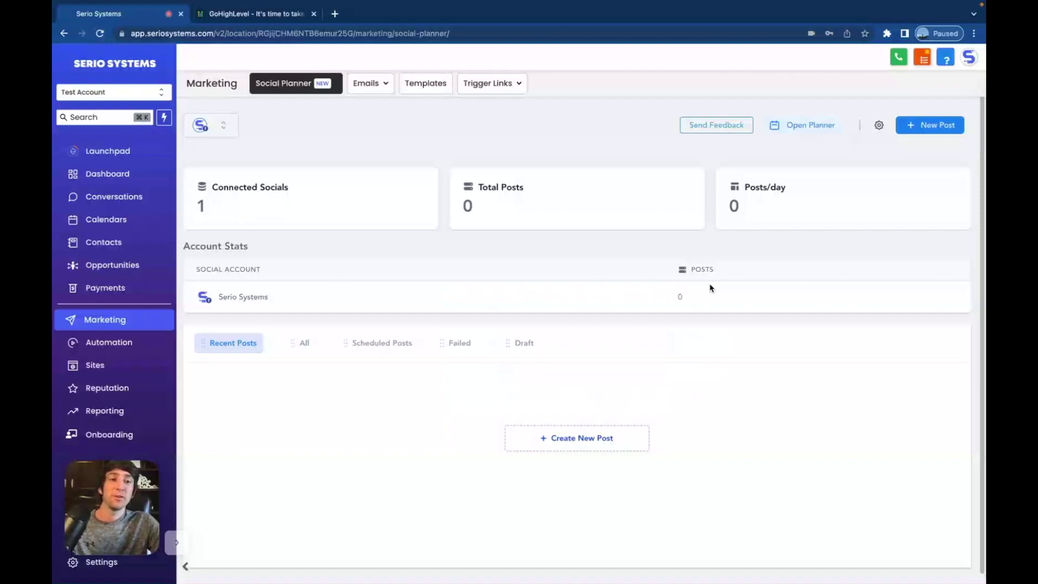
{"action": "left_click", "coordinate": [918, 121]}
{"action": "left_click", "coordinate": [312, 124]}
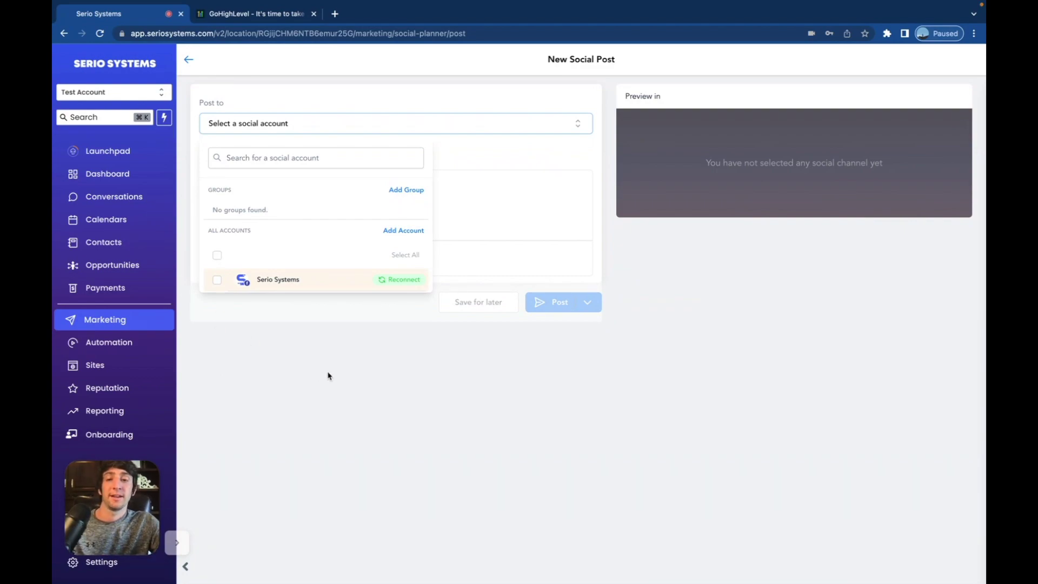
{"action": "left_click", "coordinate": [369, 407]}
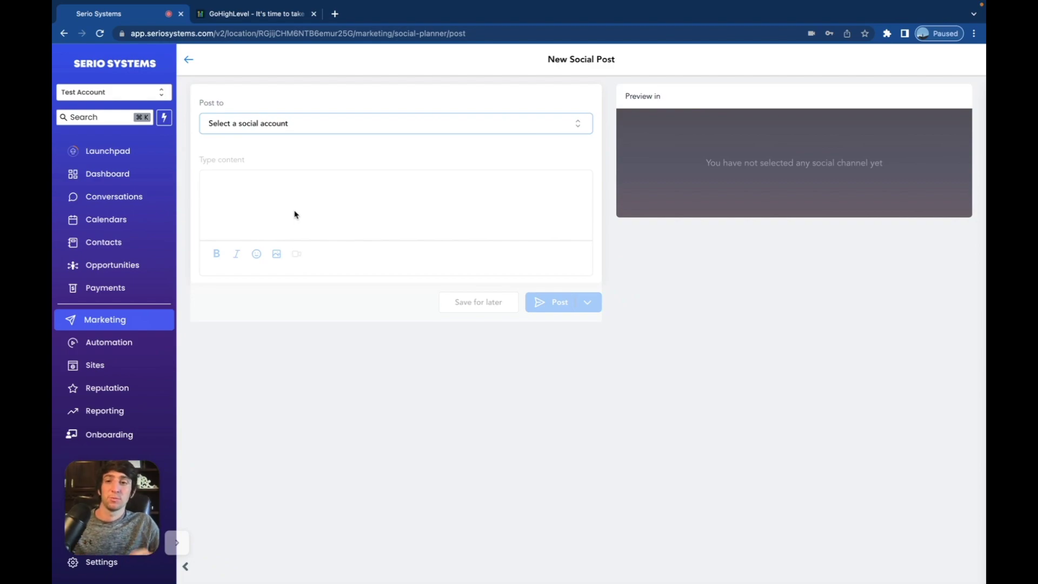
{"action": "left_click", "coordinate": [189, 59]}
{"action": "mouse_move", "coordinate": [368, 85]}
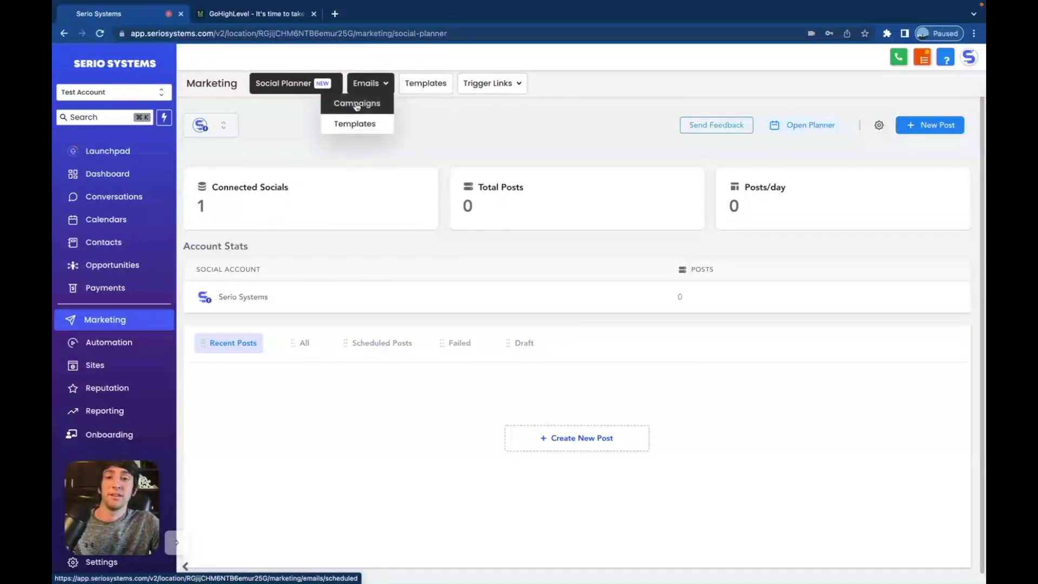
Browse the prebuilt email template gallery (Update, Simple, Promotion, Shopify: Order confirmation), then go to Automation.
{"action": "left_click", "coordinate": [357, 123]}
{"action": "mouse_move", "coordinate": [920, 128]}
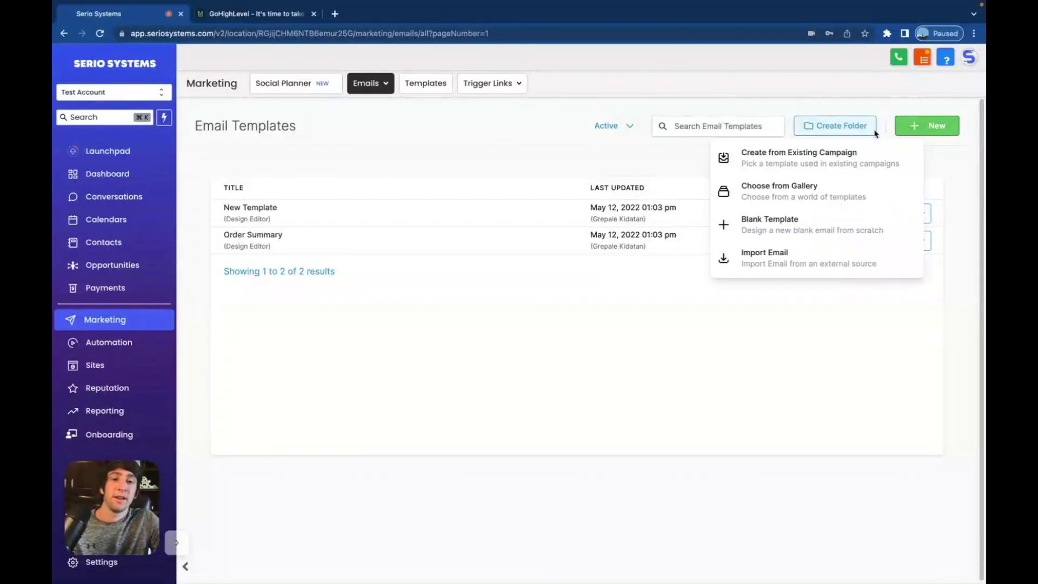
{"action": "left_click", "coordinate": [787, 195]}
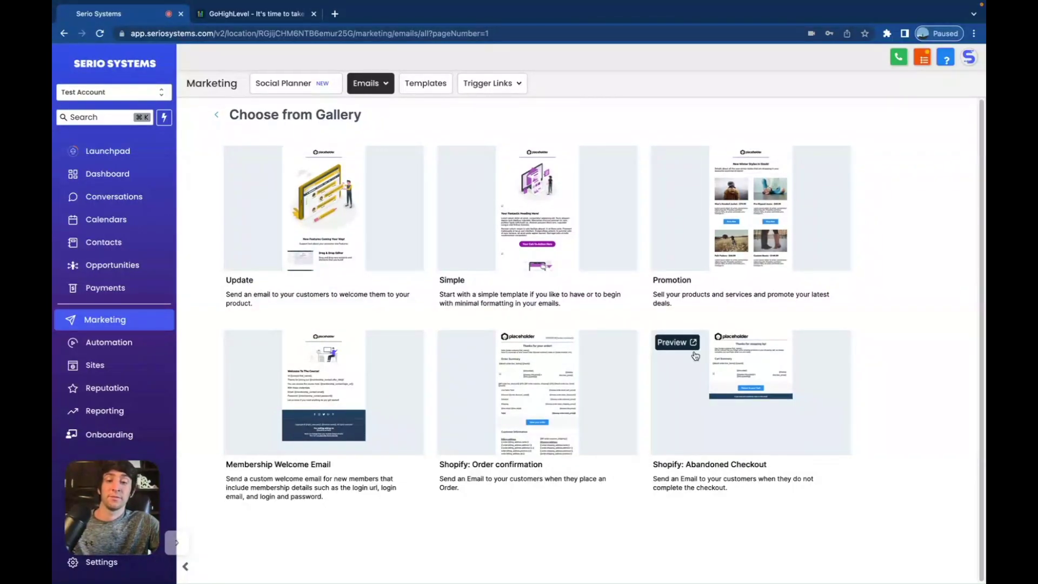
{"action": "left_click", "coordinate": [140, 343]}
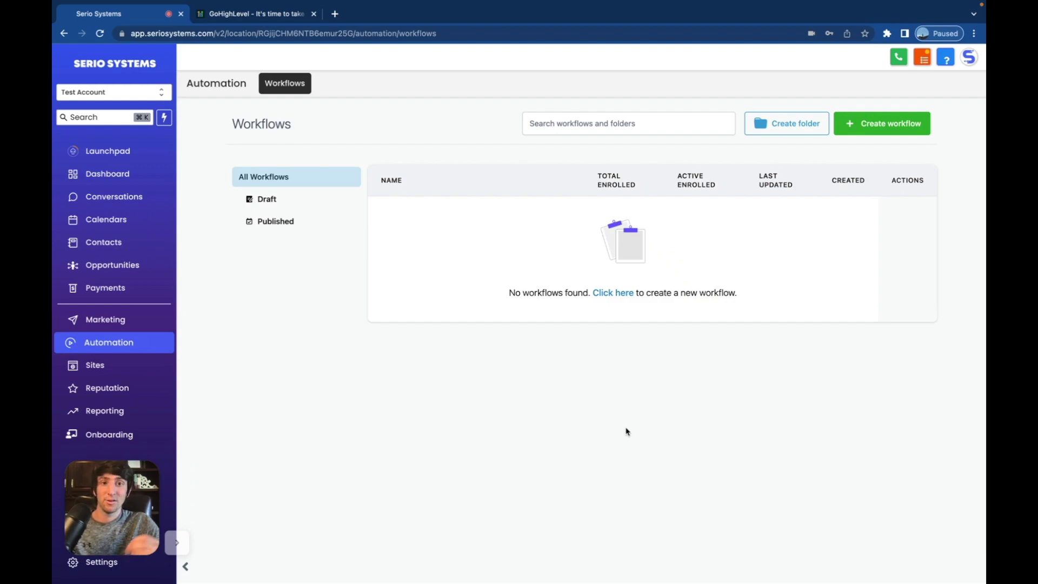
Start a new workflow and scroll its template list, from Start from scratch to Auto Missed Call Text-Back.
{"action": "left_click", "coordinate": [876, 125]}
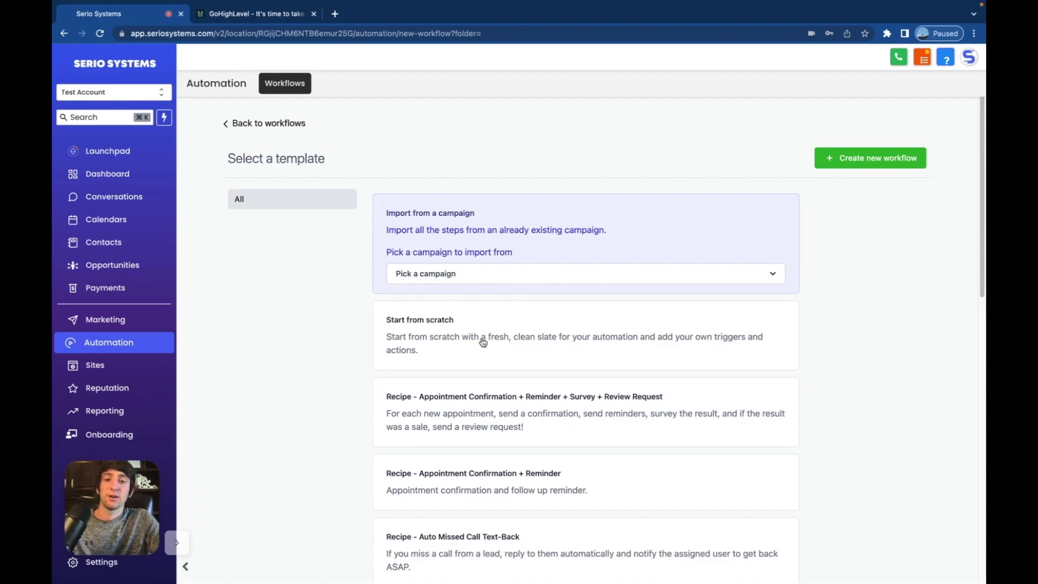
{"action": "scroll", "coordinate": [484, 342], "scroll_direction": "down", "scroll_amount": 3}
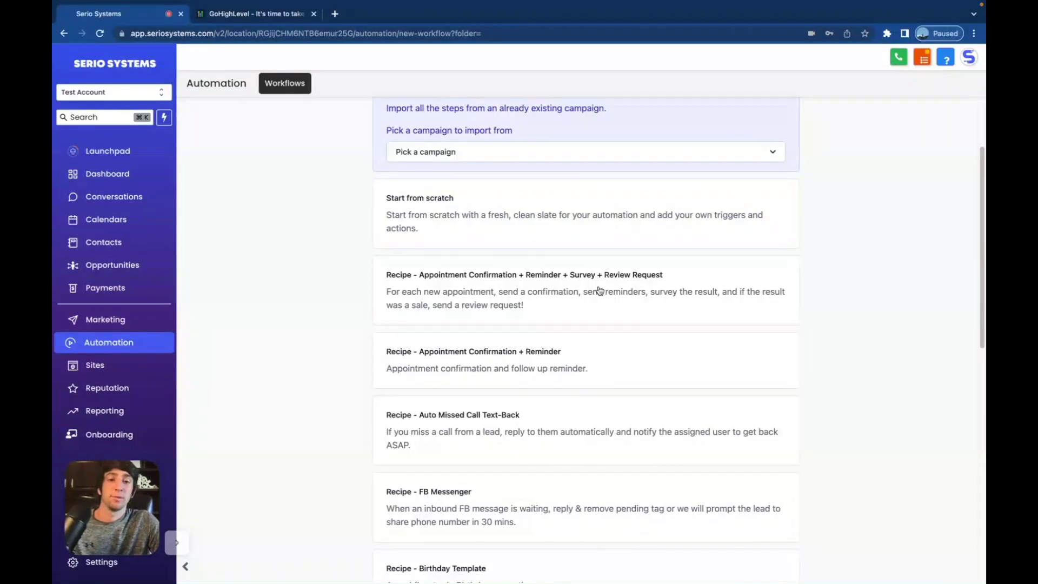
{"action": "scroll", "coordinate": [599, 291], "scroll_direction": "down", "scroll_amount": 1}
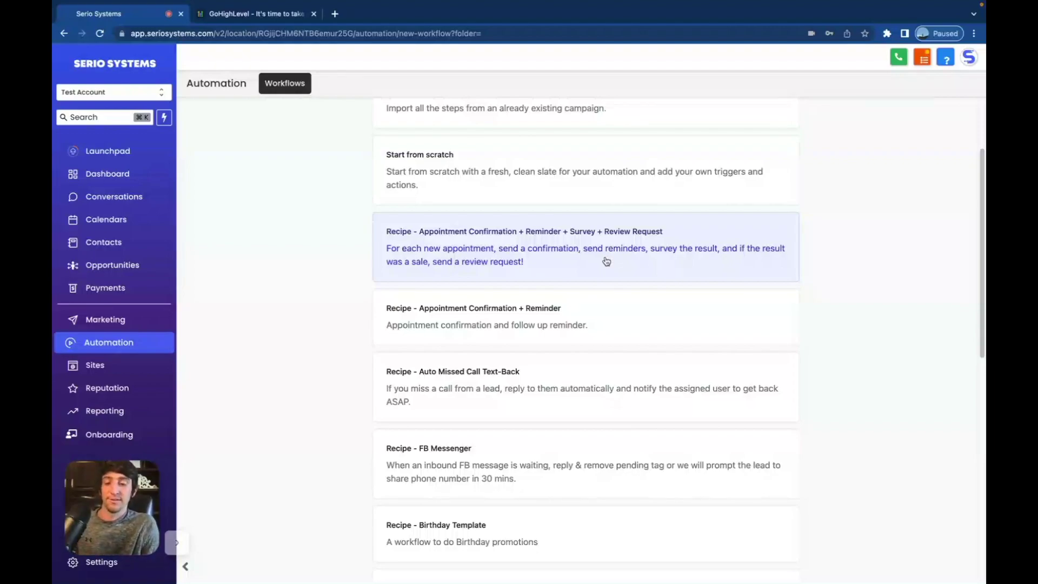
{"action": "scroll", "coordinate": [767, 256], "scroll_direction": "up", "scroll_amount": 3}
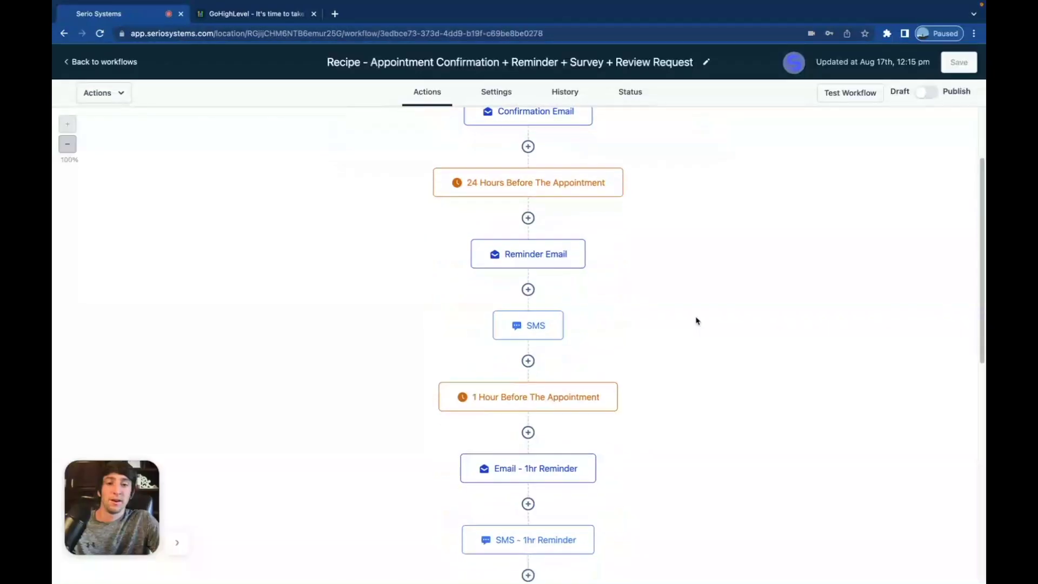
Scroll through the appointment recipe workflow and inspect its Appointment trigger settings.
{"action": "scroll", "coordinate": [697, 320], "scroll_direction": "down", "scroll_amount": 10}
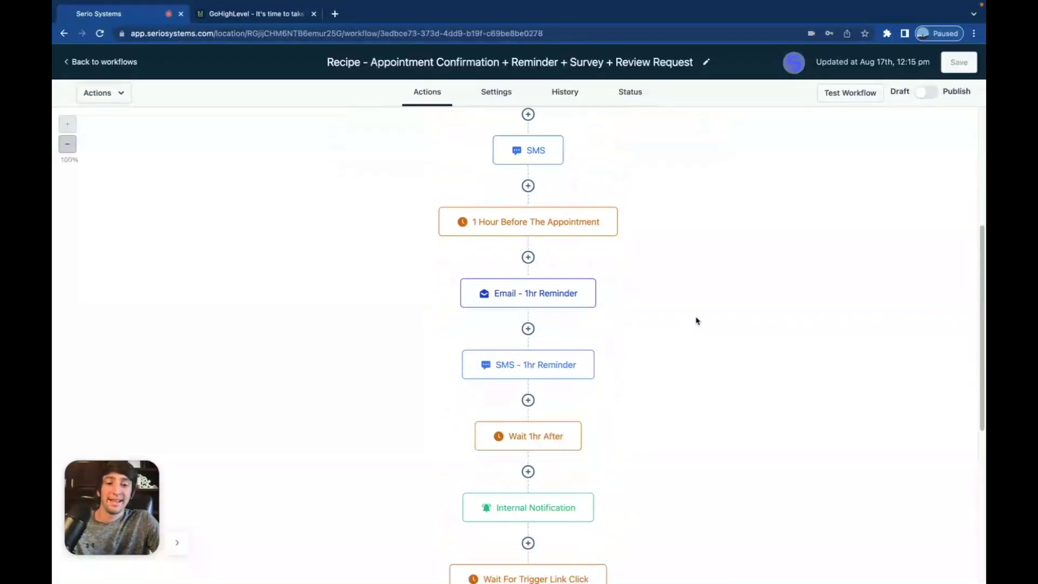
{"action": "scroll", "coordinate": [697, 321], "scroll_direction": "down", "scroll_amount": 3}
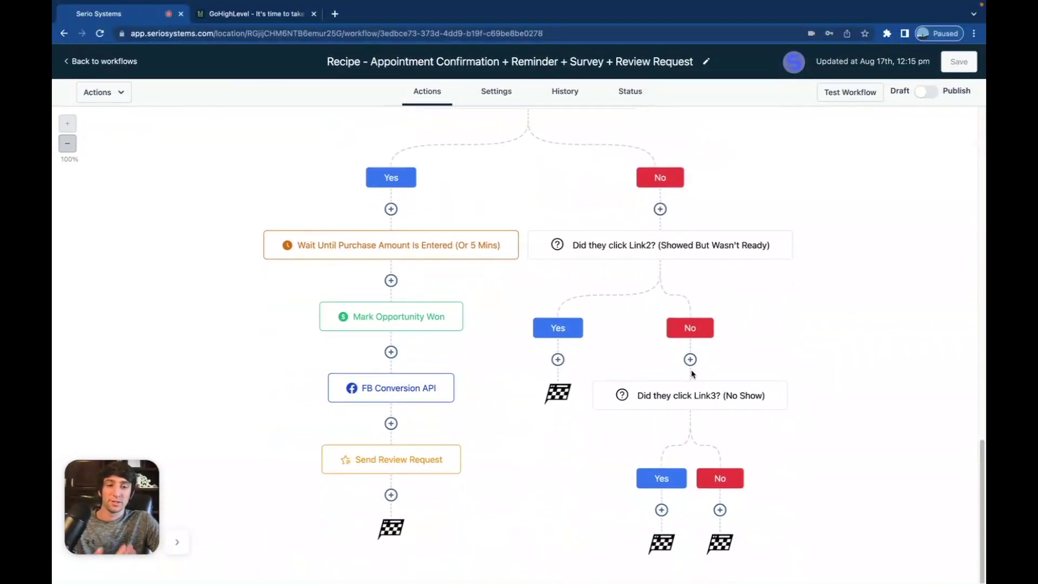
{"action": "scroll", "coordinate": [695, 359], "scroll_direction": "up", "scroll_amount": 15}
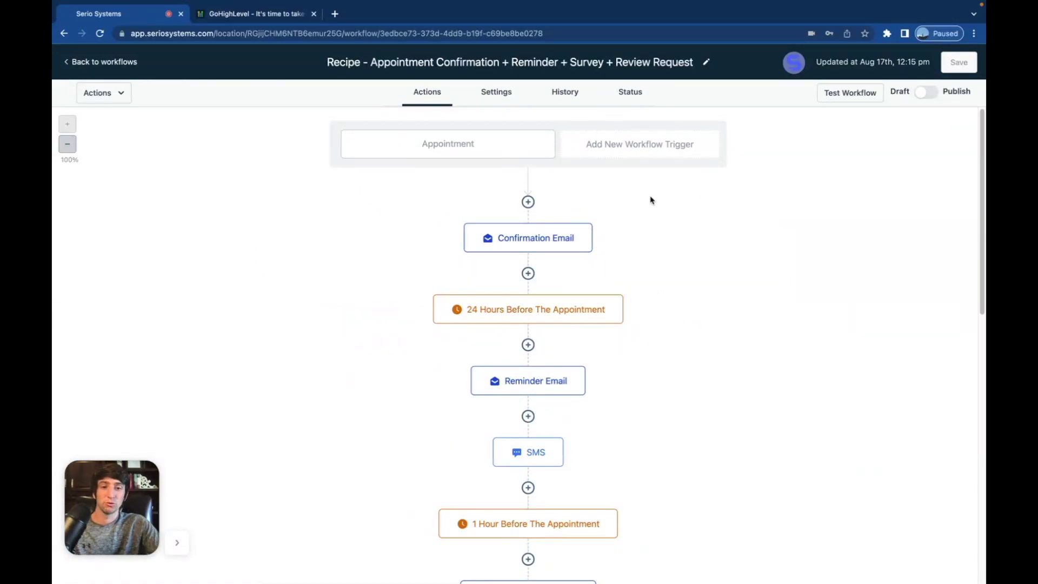
{"action": "scroll", "coordinate": [443, 406], "scroll_direction": "down", "scroll_amount": 6}
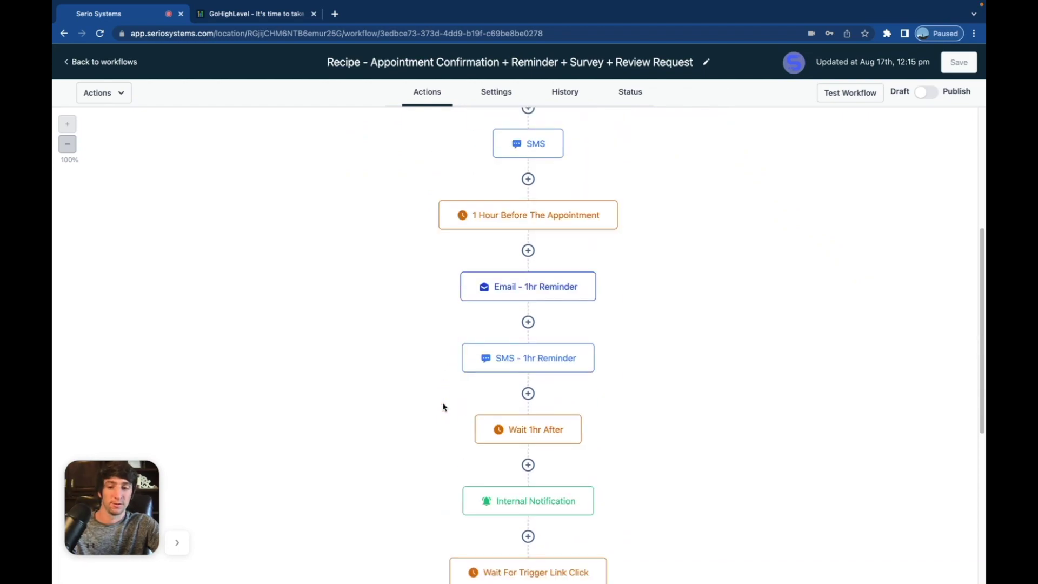
{"action": "scroll", "coordinate": [443, 407], "scroll_direction": "up", "scroll_amount": 6}
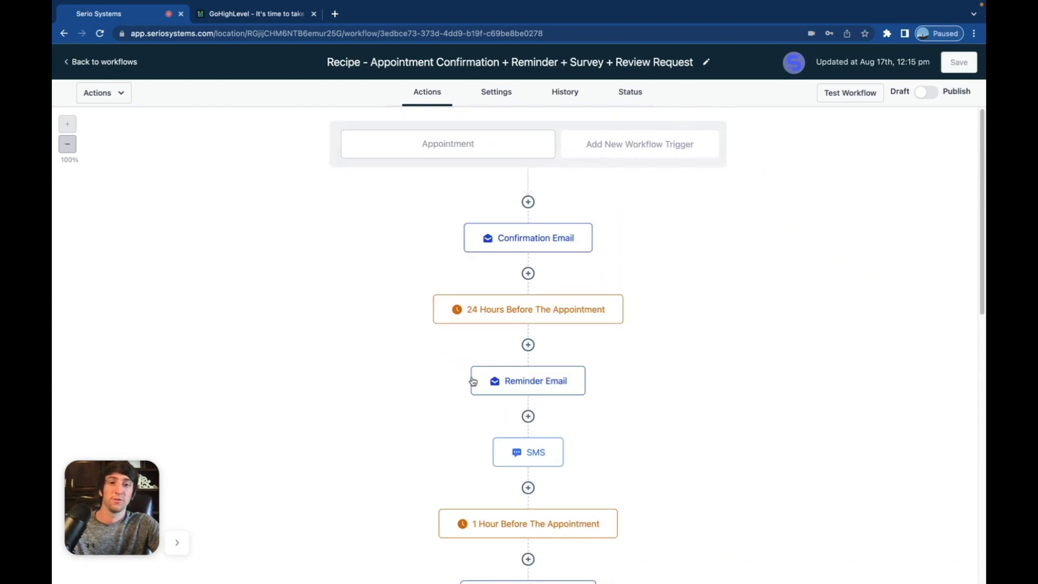
{"action": "left_click", "coordinate": [482, 151]}
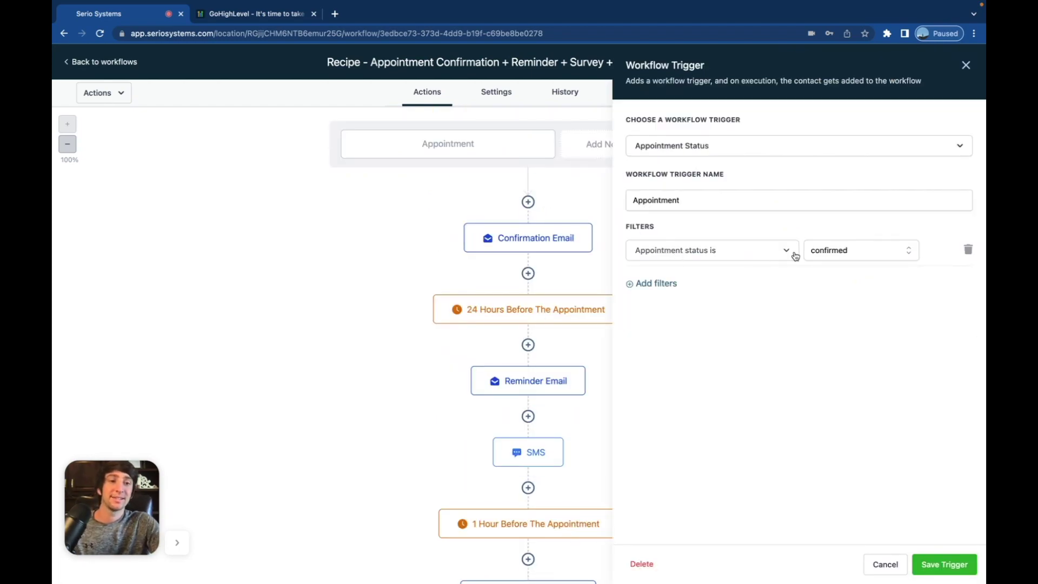
Inspect the Confirmation Email, 24-hour wait, Reminder Email and SMS steps' settings in turn.
{"action": "left_click", "coordinate": [966, 66]}
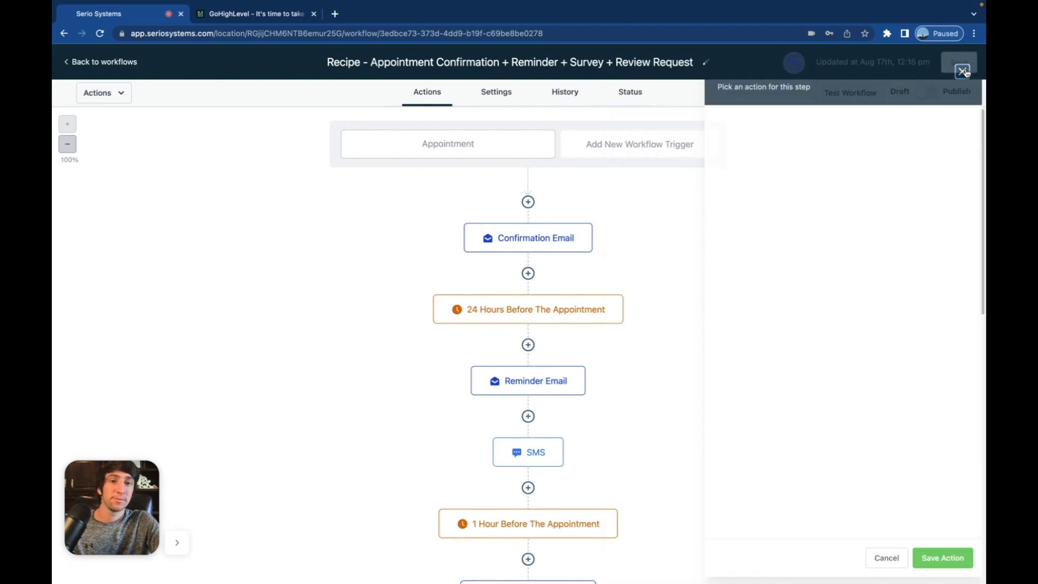
{"action": "left_click", "coordinate": [501, 236]}
{"action": "scroll", "coordinate": [797, 431], "scroll_direction": "down", "scroll_amount": 3}
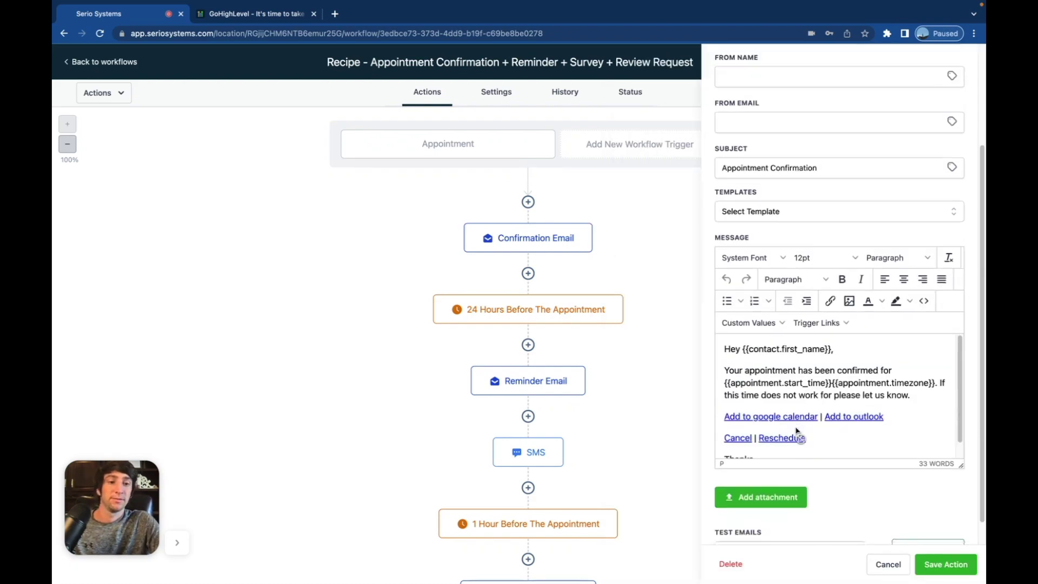
{"action": "scroll", "coordinate": [943, 108], "scroll_direction": "up", "scroll_amount": 3}
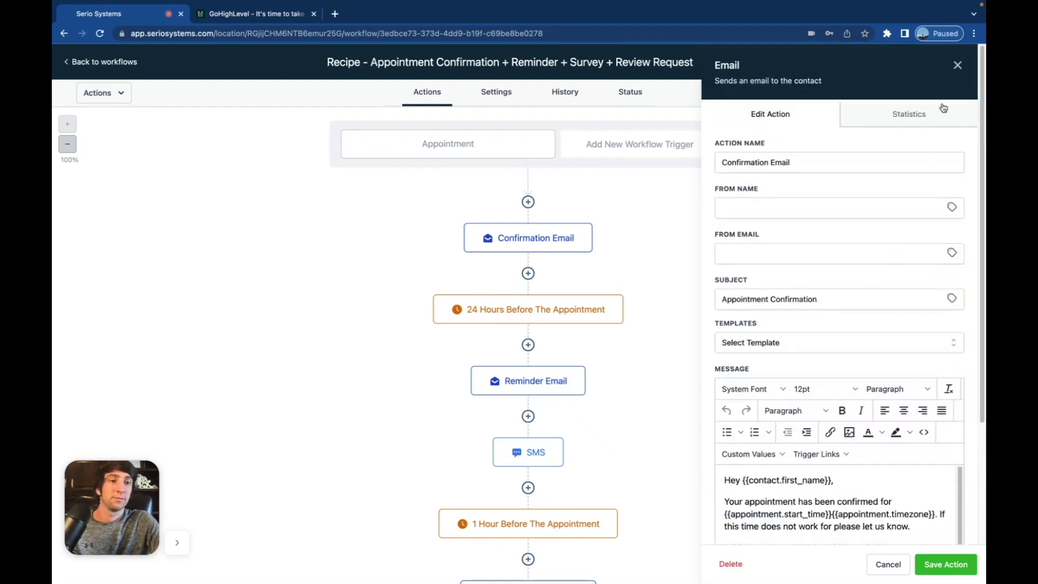
{"action": "left_click", "coordinate": [958, 65]}
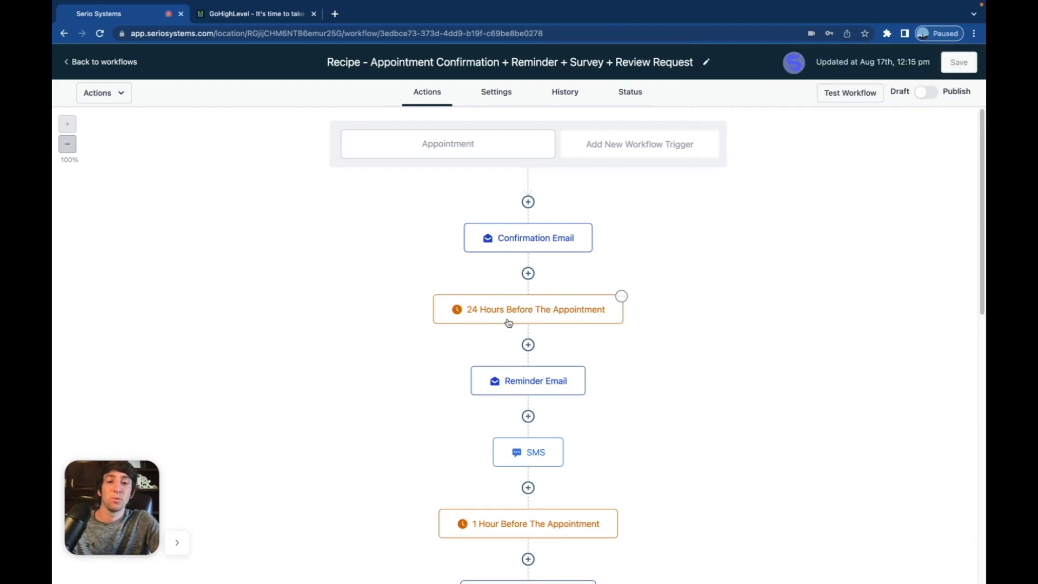
{"action": "left_click", "coordinate": [509, 323]}
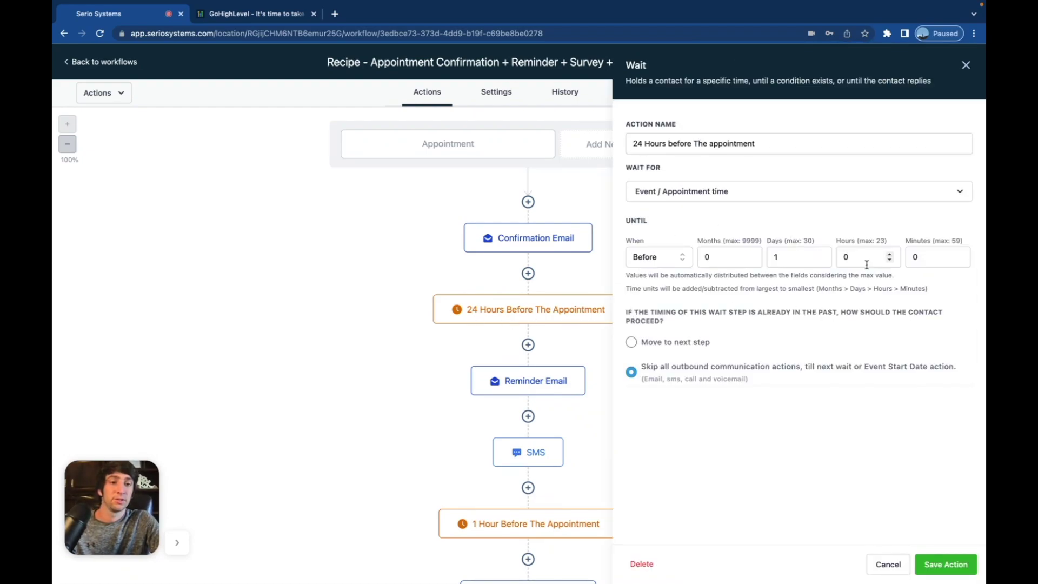
{"action": "left_click", "coordinate": [965, 65]}
{"action": "left_click", "coordinate": [525, 380]}
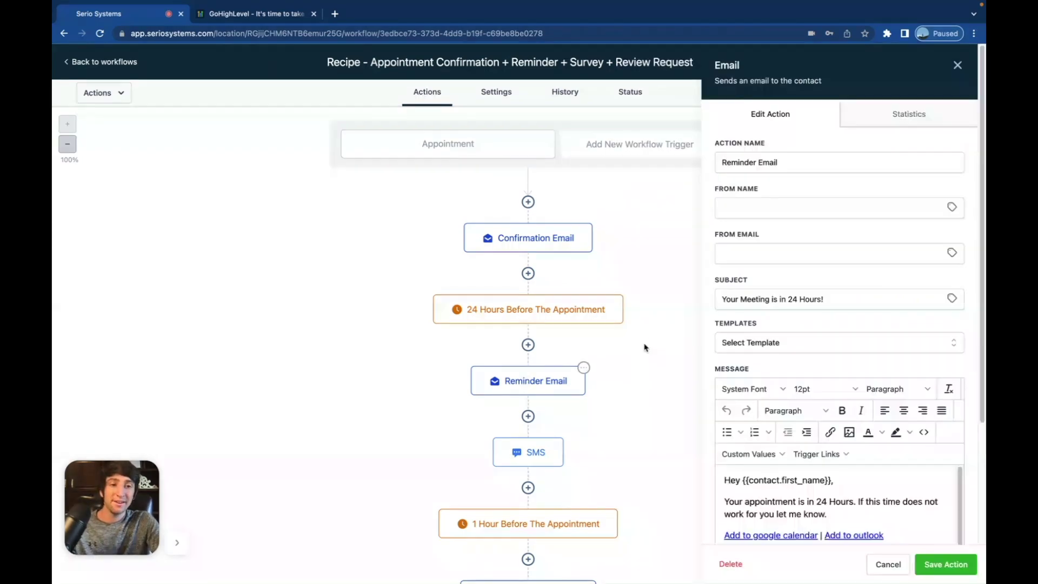
{"action": "left_click", "coordinate": [966, 66]}
{"action": "left_click", "coordinate": [537, 461]}
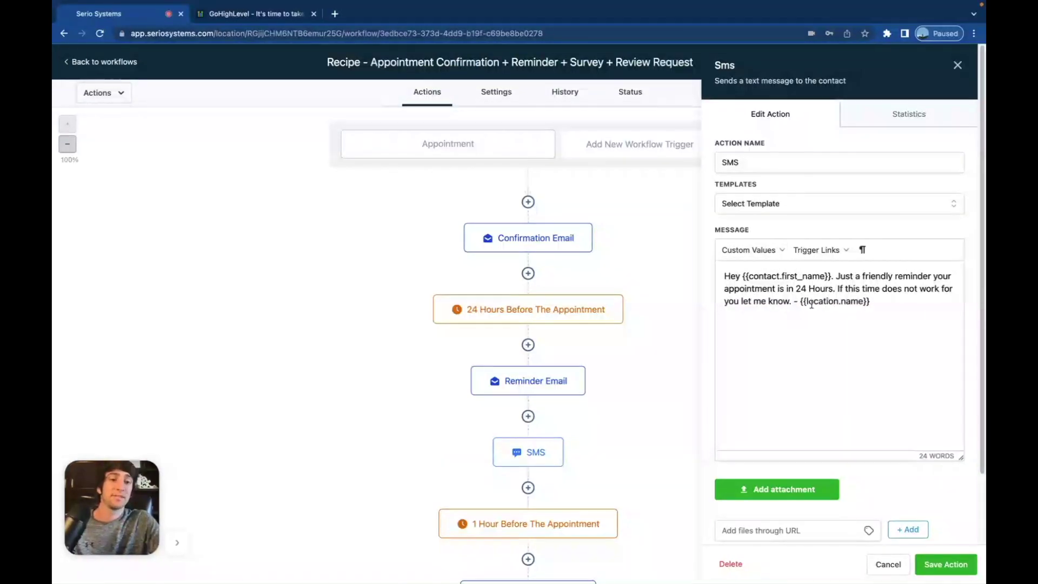
{"action": "left_click", "coordinate": [958, 65]}
Scroll further down the workflow and review the Internal Notification step's settings.
{"action": "scroll", "coordinate": [613, 389], "scroll_direction": "down", "scroll_amount": 3}
{"action": "scroll", "coordinate": [593, 389], "scroll_direction": "down", "scroll_amount": 1}
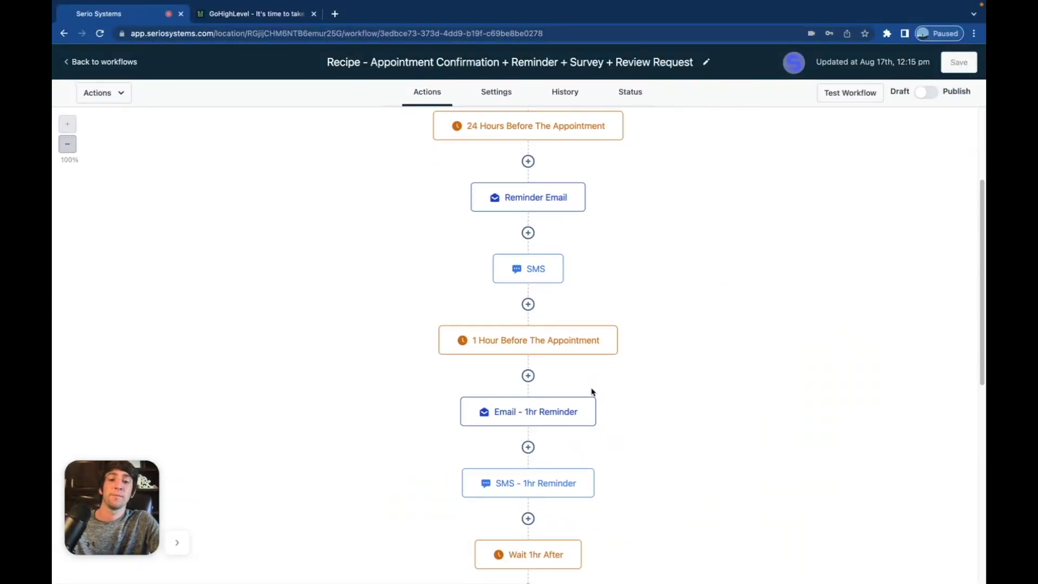
{"action": "scroll", "coordinate": [544, 401], "scroll_direction": "down", "scroll_amount": 1}
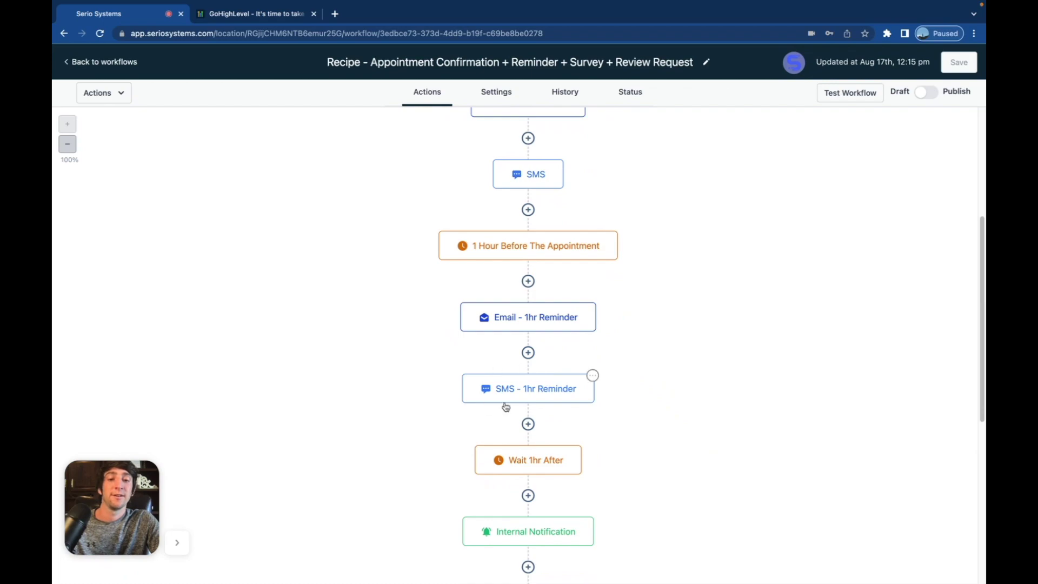
{"action": "scroll", "coordinate": [505, 406], "scroll_direction": "down", "scroll_amount": 1}
{"action": "scroll", "coordinate": [559, 409], "scroll_direction": "down", "scroll_amount": 1}
{"action": "scroll", "coordinate": [540, 431], "scroll_direction": "down", "scroll_amount": 2}
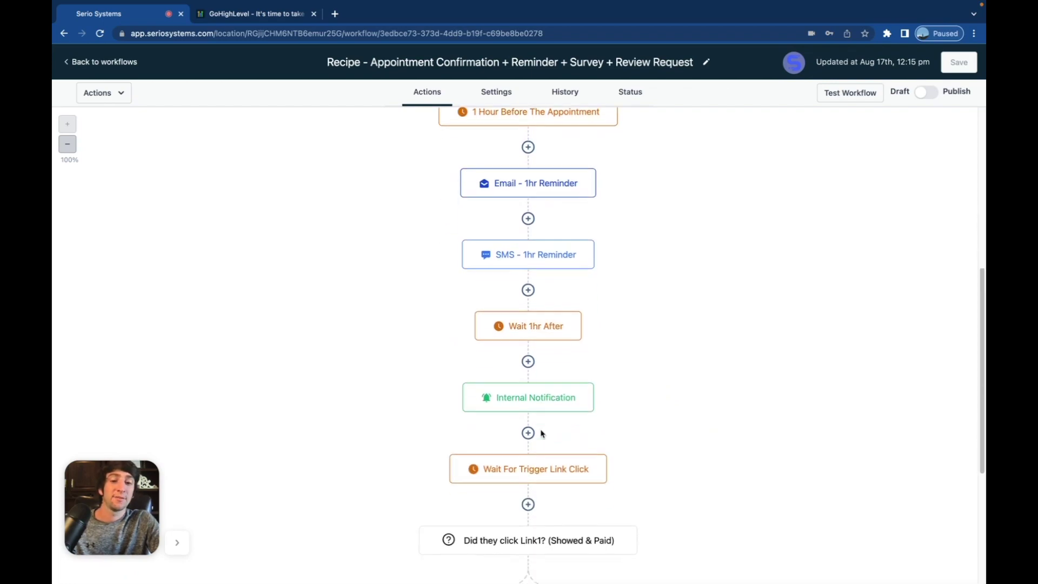
{"action": "left_click", "coordinate": [549, 403]}
{"action": "scroll", "coordinate": [838, 358], "scroll_direction": "down", "scroll_amount": 3}
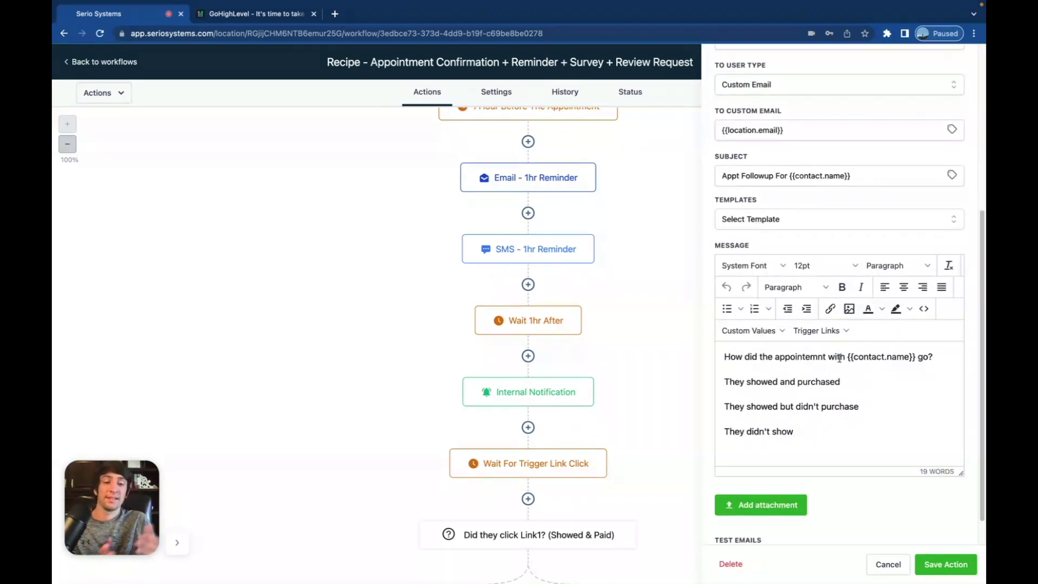
{"action": "left_click", "coordinate": [633, 387]}
Open the FB Conversion API step, which sends a Lead event valued at the purchase amount in USD.
{"action": "scroll", "coordinate": [632, 387], "scroll_direction": "down", "scroll_amount": 2}
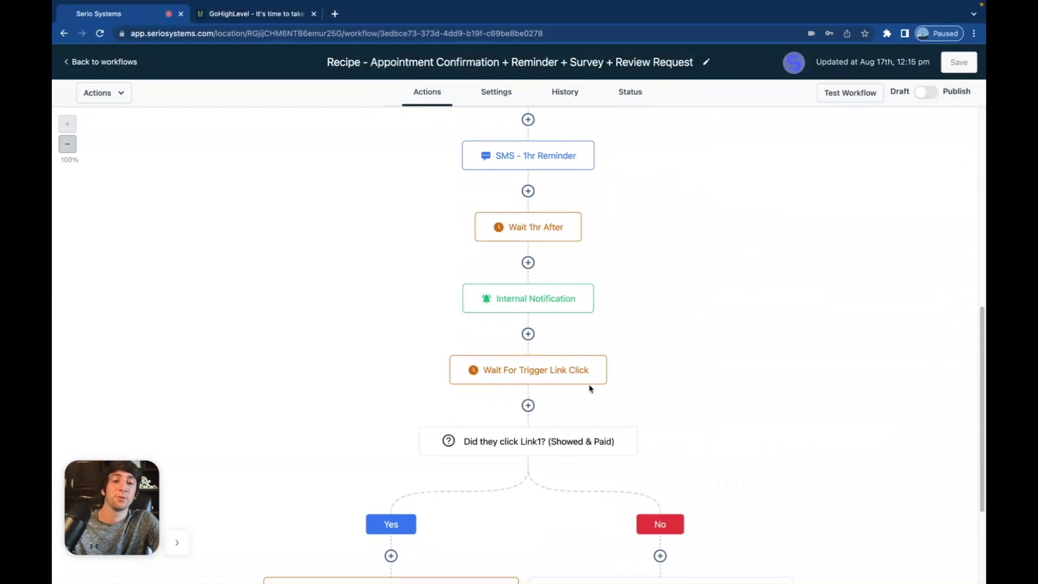
{"action": "scroll", "coordinate": [592, 409], "scroll_direction": "down", "scroll_amount": 1}
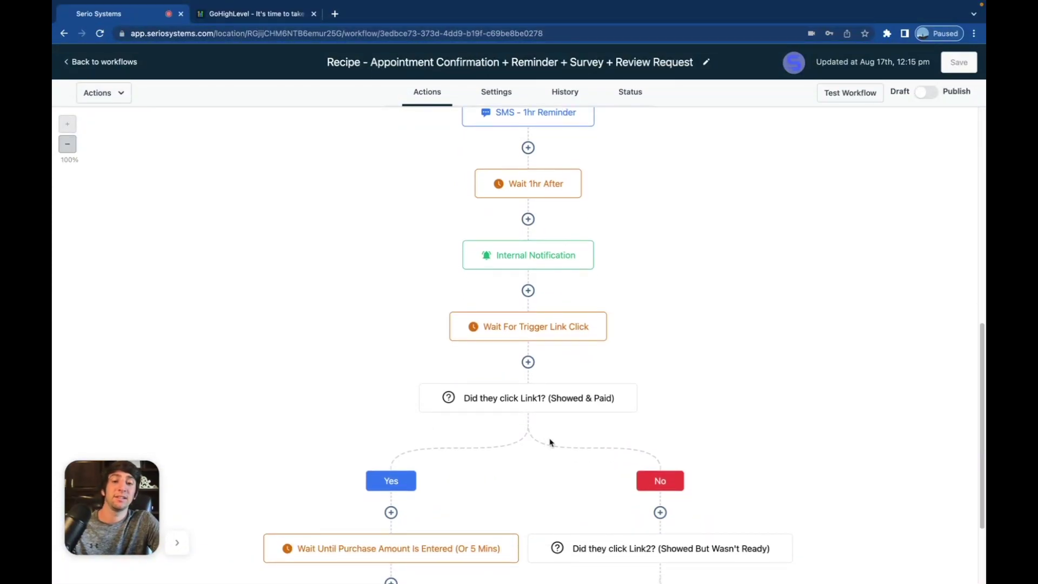
{"action": "scroll", "coordinate": [550, 442], "scroll_direction": "down", "scroll_amount": 2}
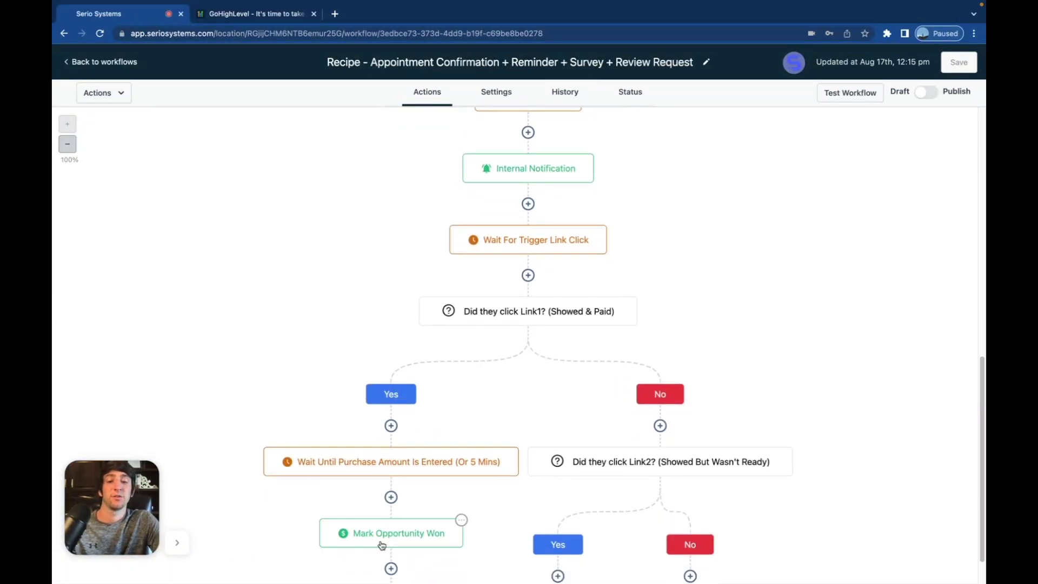
{"action": "scroll", "coordinate": [650, 478], "scroll_direction": "down", "scroll_amount": 2}
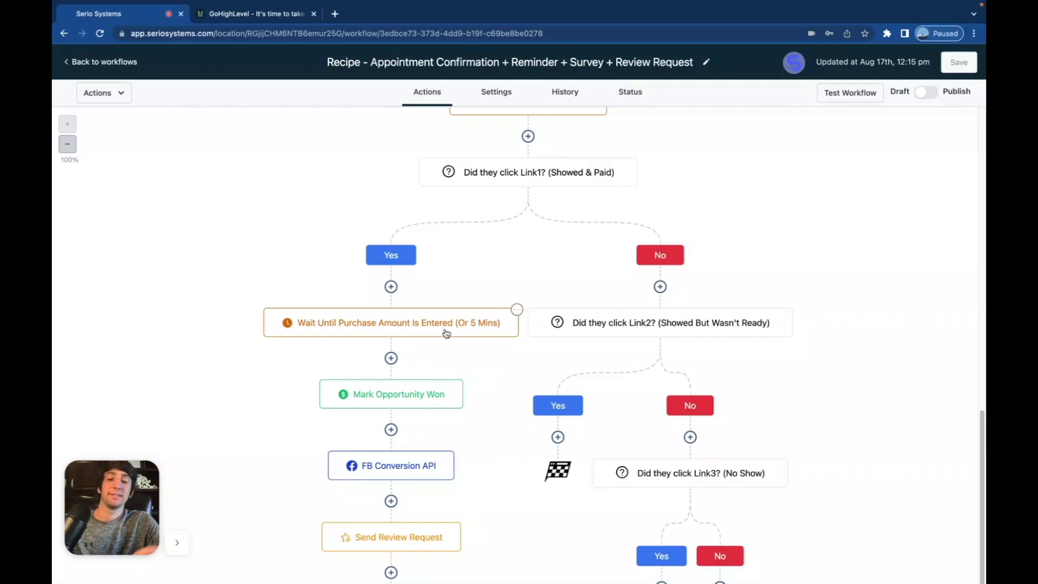
{"action": "scroll", "coordinate": [385, 397], "scroll_direction": "down", "scroll_amount": 1}
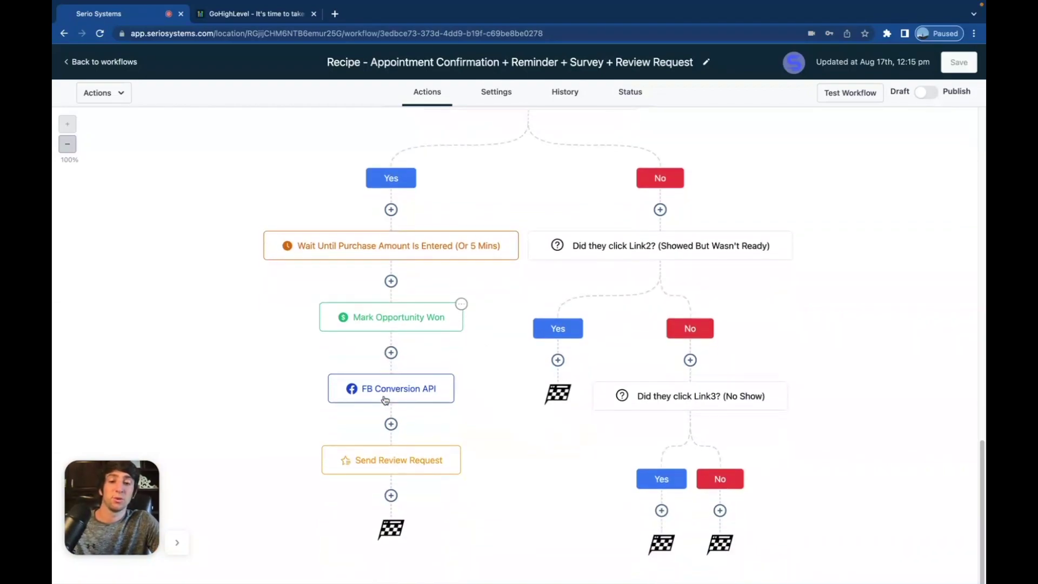
{"action": "left_click", "coordinate": [396, 399]}
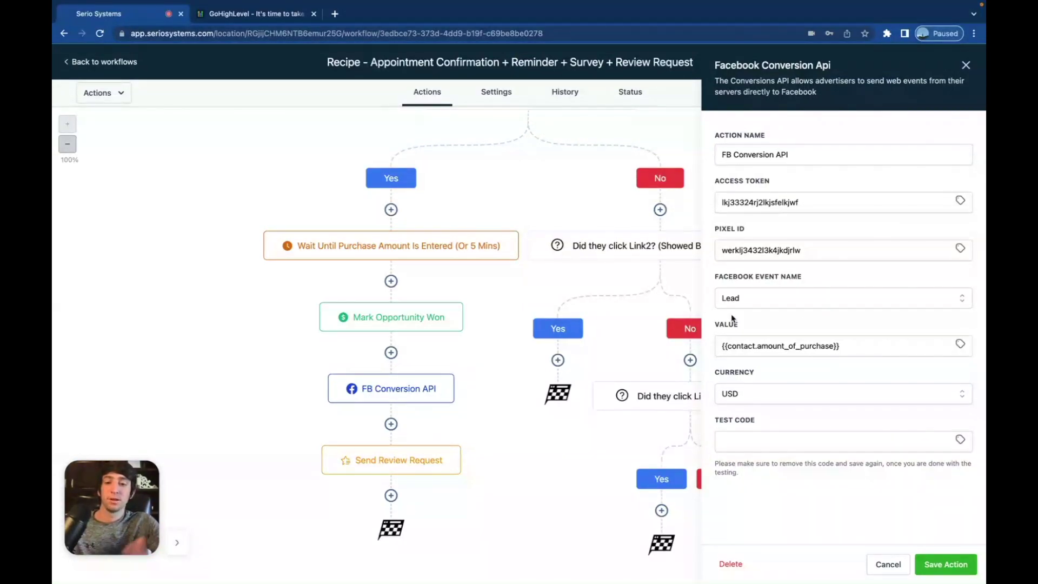
Close the Facebook Conversion API panel and scroll the canvas back up toward the trigger.
{"action": "left_click", "coordinate": [966, 65]}
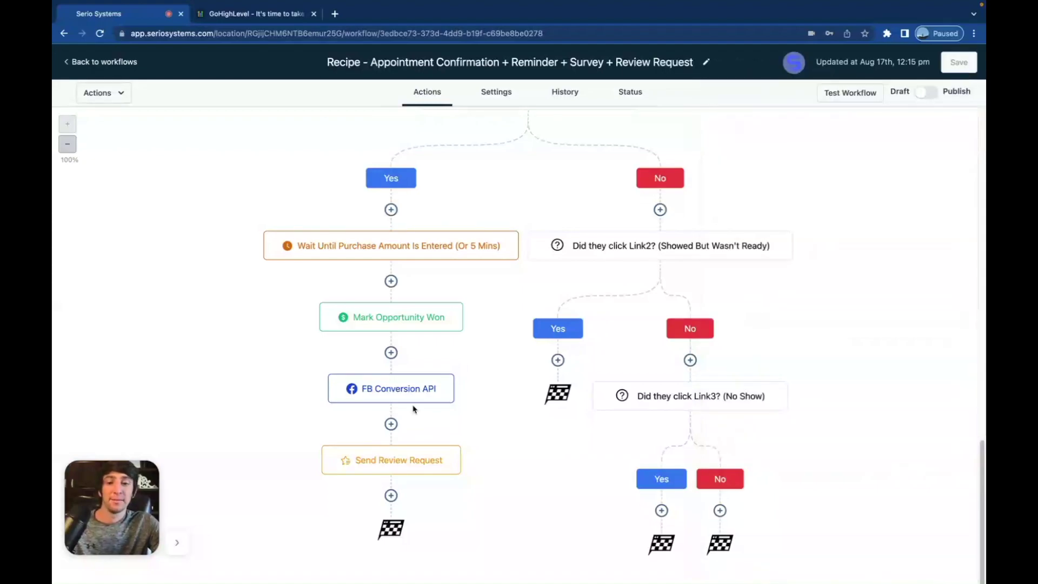
{"action": "mouse_move", "coordinate": [388, 459]}
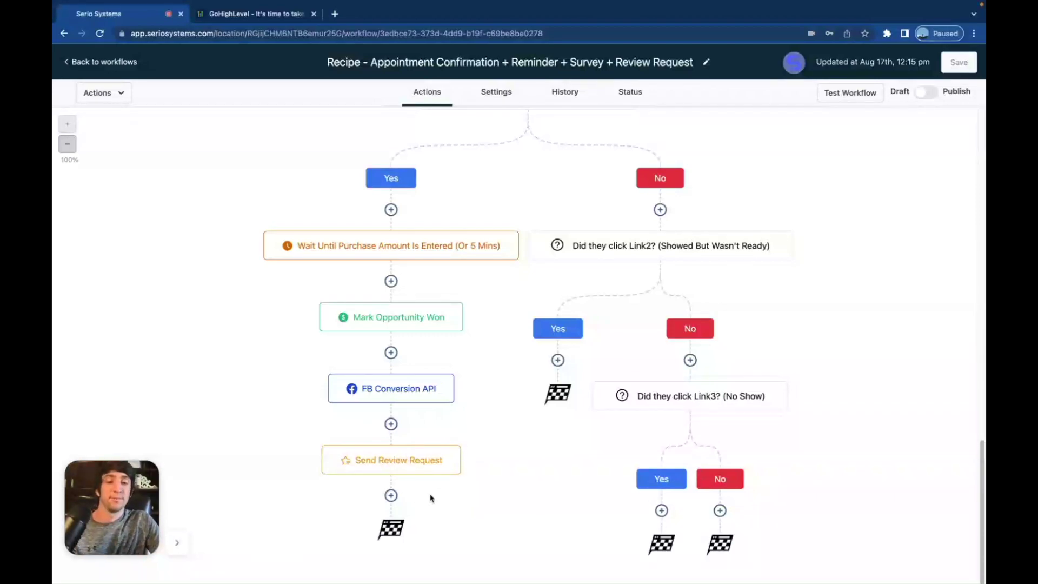
{"action": "scroll", "coordinate": [512, 429], "scroll_direction": "up", "scroll_amount": 15}
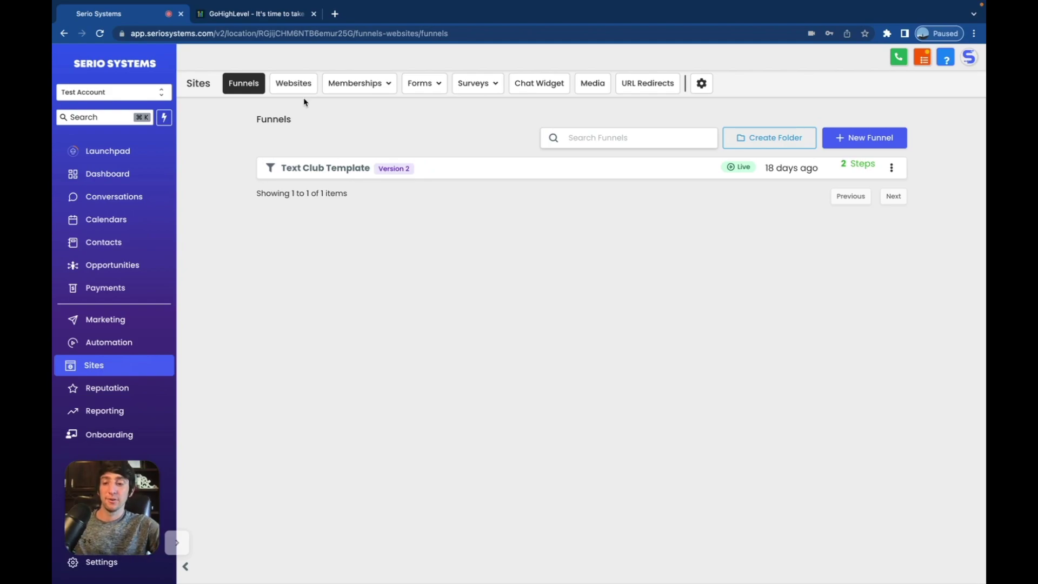
{"action": "left_click", "coordinate": [845, 138]}
{"action": "left_click", "coordinate": [447, 168]}
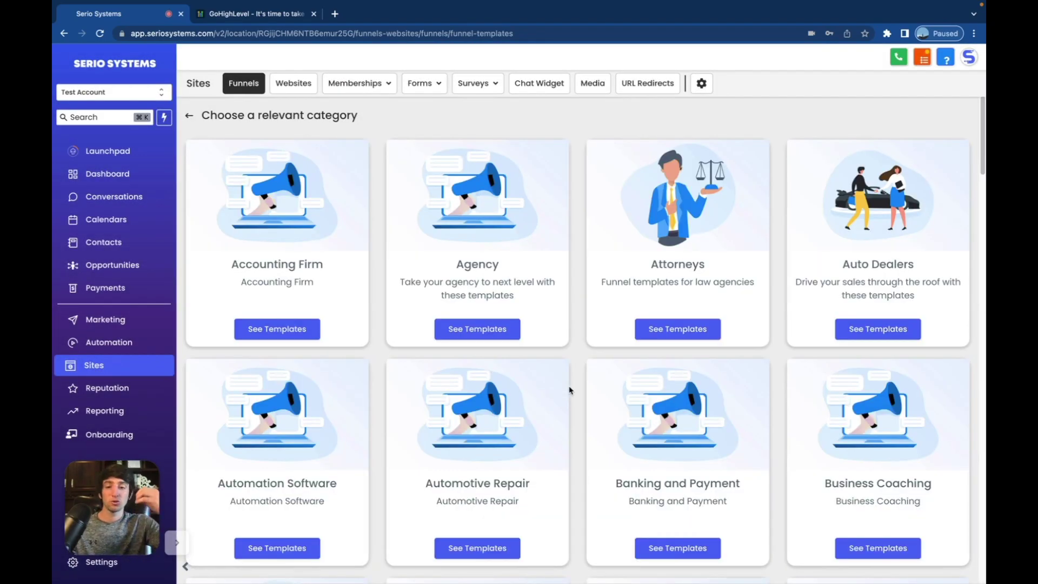
{"action": "scroll", "coordinate": [570, 389], "scroll_direction": "down", "scroll_amount": 20}
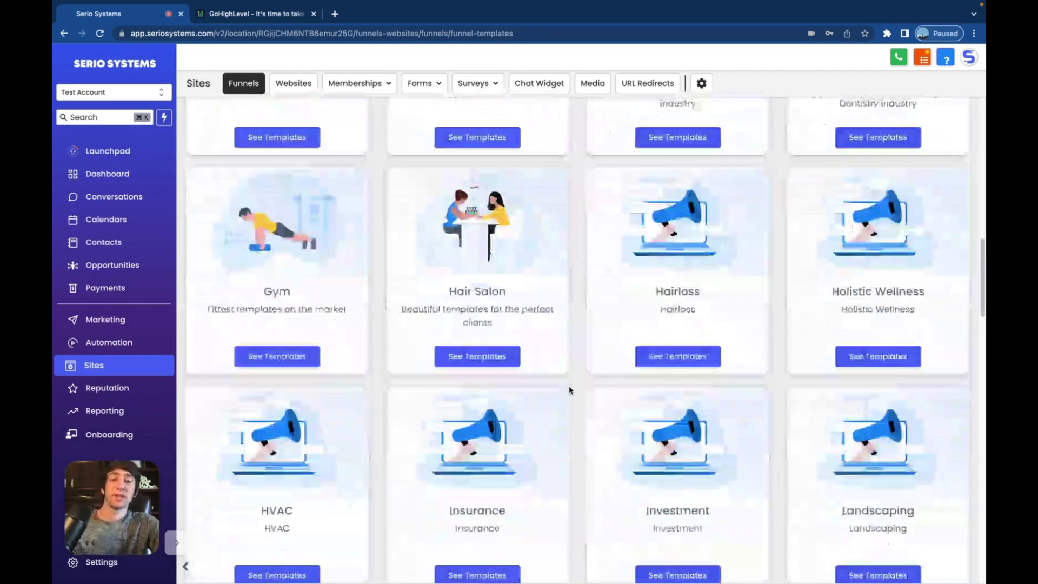
{"action": "scroll", "coordinate": [570, 389], "scroll_direction": "down", "scroll_amount": 14}
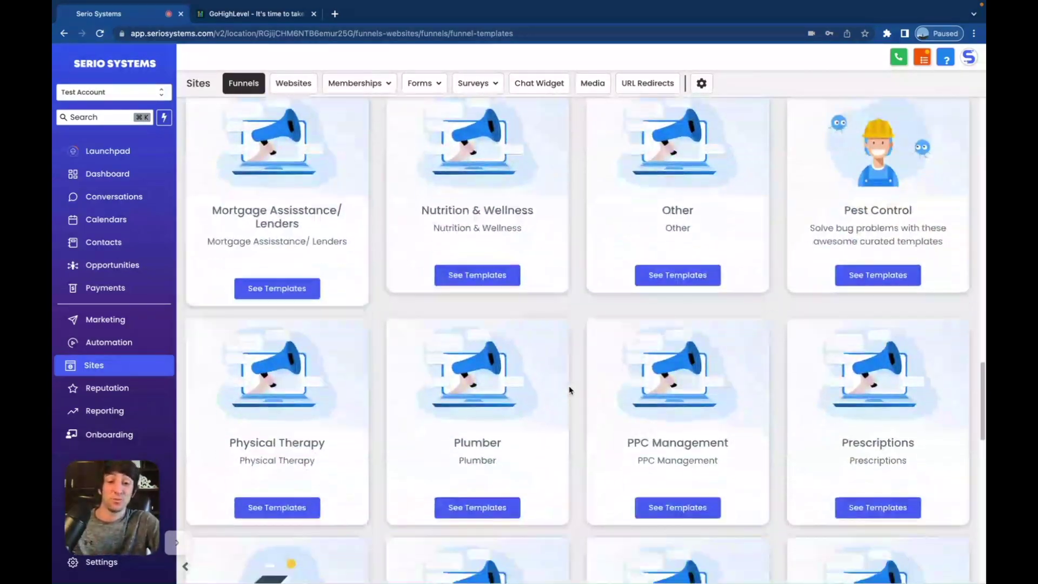
{"action": "scroll", "coordinate": [569, 390], "scroll_direction": "down", "scroll_amount": 9}
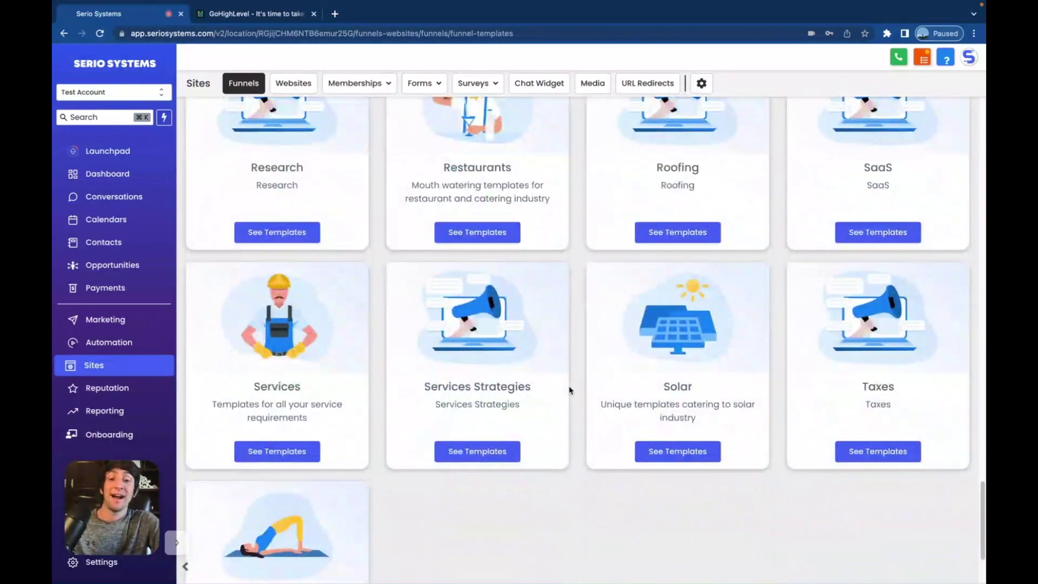
{"action": "scroll", "coordinate": [570, 389], "scroll_direction": "down", "scroll_amount": 3}
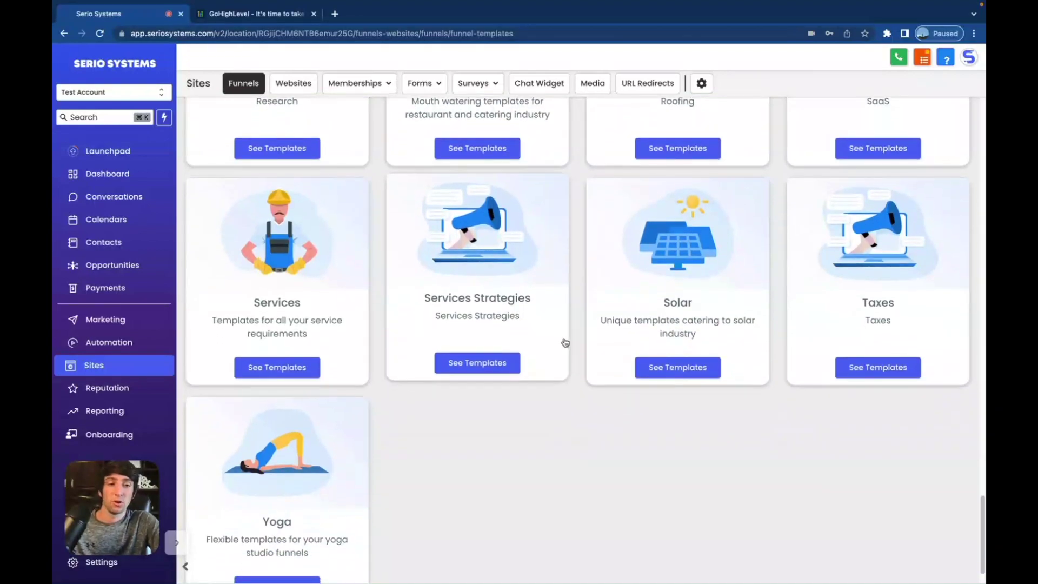
{"action": "scroll", "coordinate": [565, 343], "scroll_direction": "up", "scroll_amount": 10}
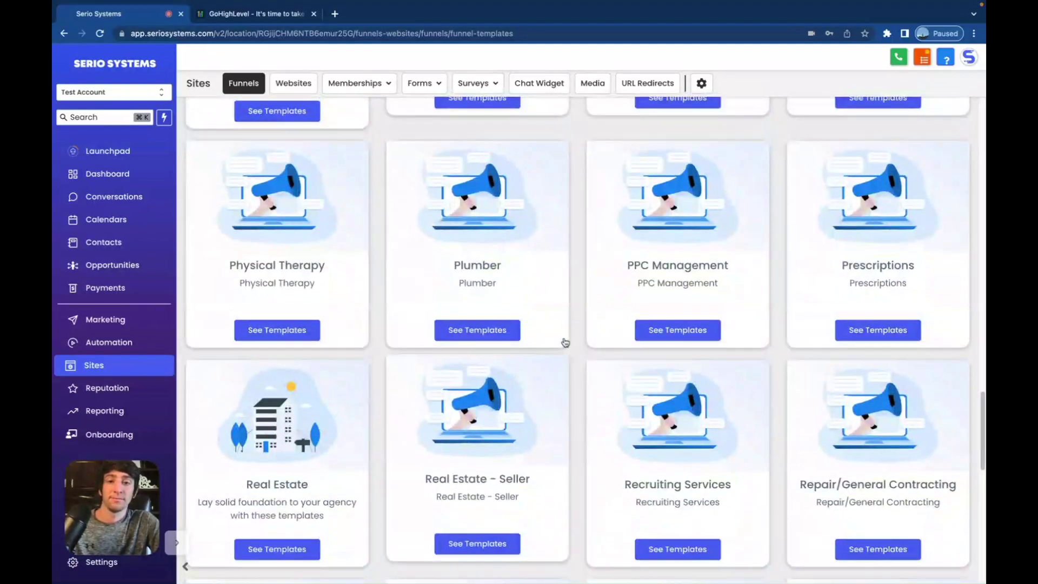
{"action": "left_click", "coordinate": [565, 343]}
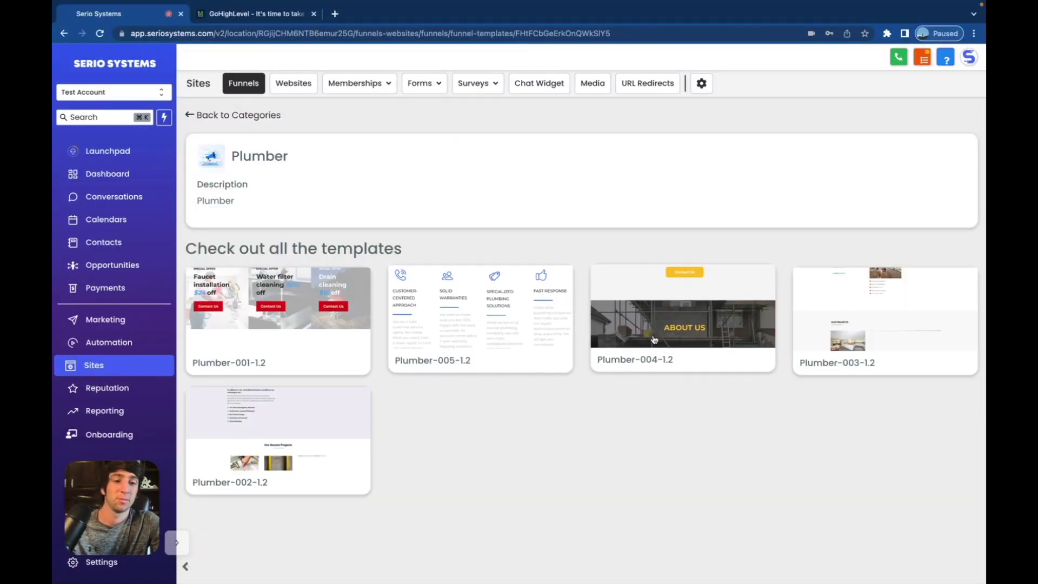
Preview the Plumber-001-1.2 funnel template top to bottom, then switch to Websites.
{"action": "left_click", "coordinate": [298, 320]}
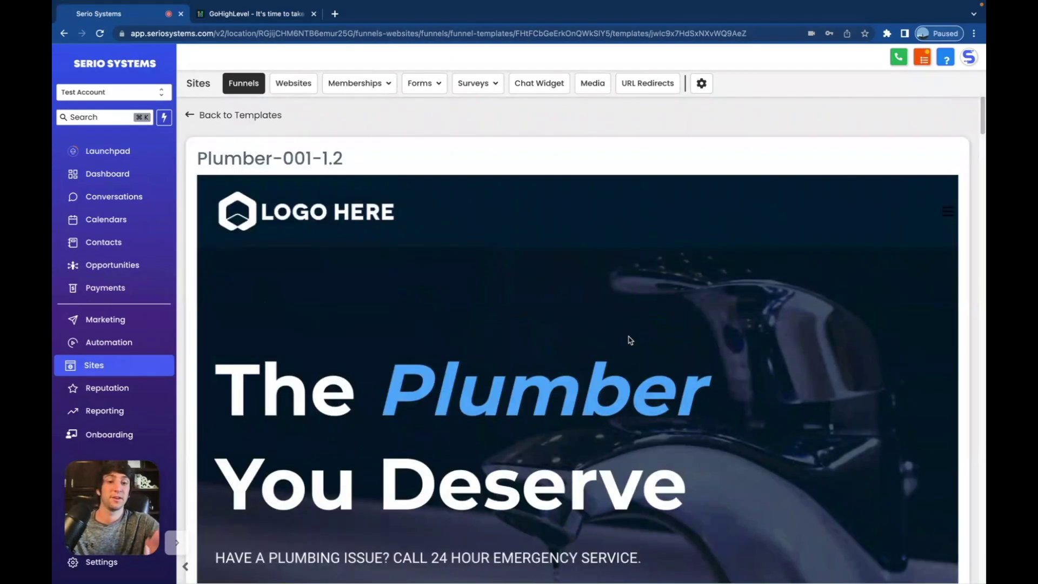
{"action": "scroll", "coordinate": [629, 341], "scroll_direction": "down", "scroll_amount": 6}
{"action": "scroll", "coordinate": [630, 340], "scroll_direction": "down", "scroll_amount": 8}
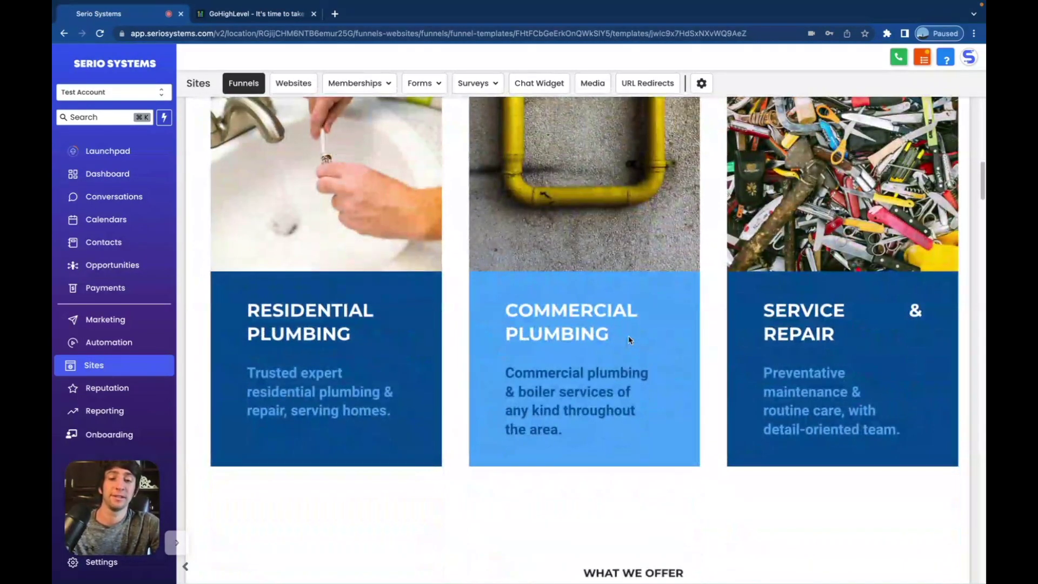
{"action": "scroll", "coordinate": [611, 371], "scroll_direction": "down", "scroll_amount": 15}
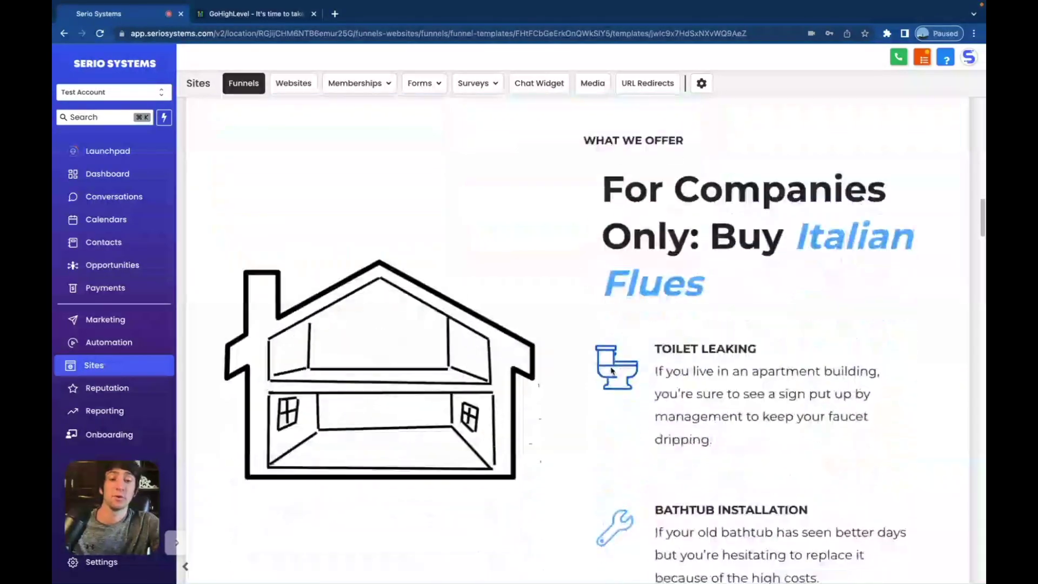
{"action": "scroll", "coordinate": [611, 371], "scroll_direction": "down", "scroll_amount": 15}
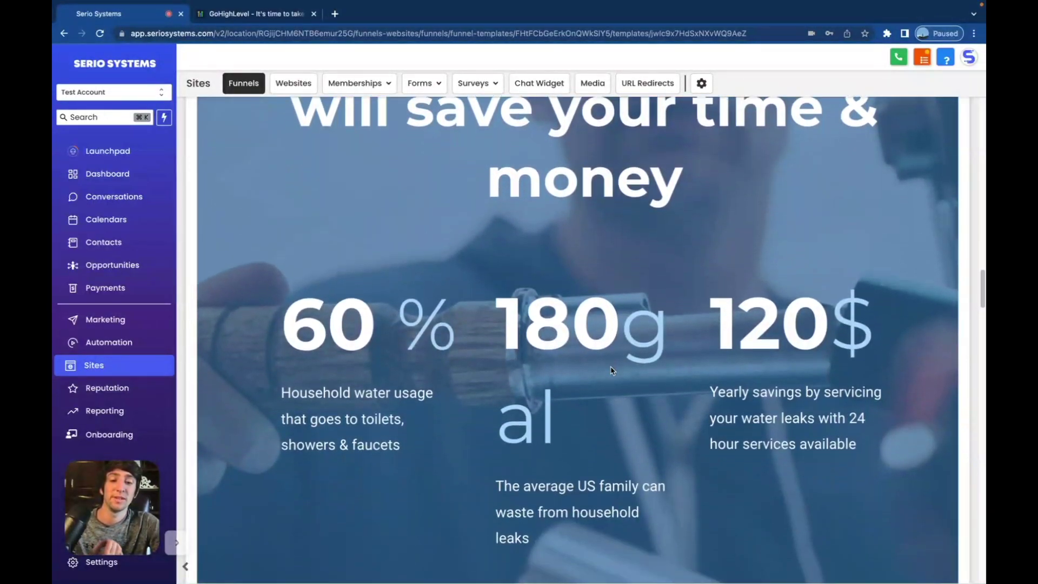
{"action": "scroll", "coordinate": [612, 371], "scroll_direction": "down", "scroll_amount": 20}
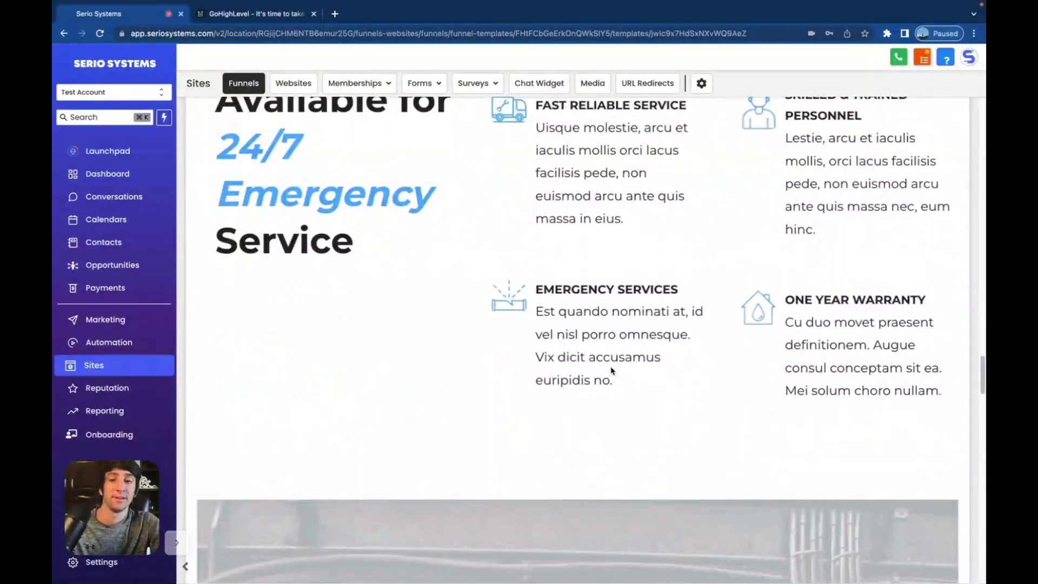
{"action": "scroll", "coordinate": [612, 371], "scroll_direction": "down", "scroll_amount": 5}
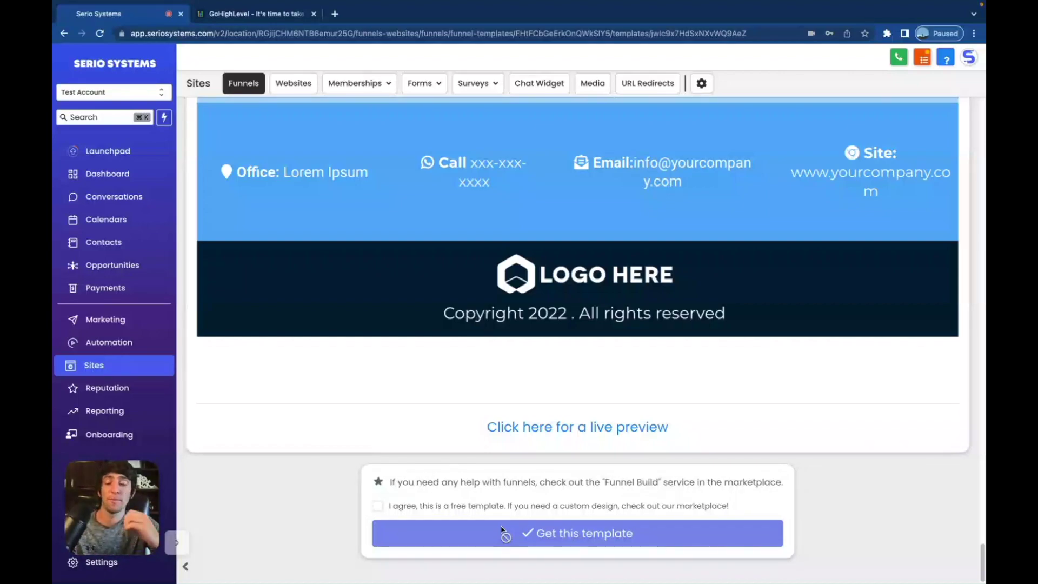
{"action": "left_click", "coordinate": [309, 86]}
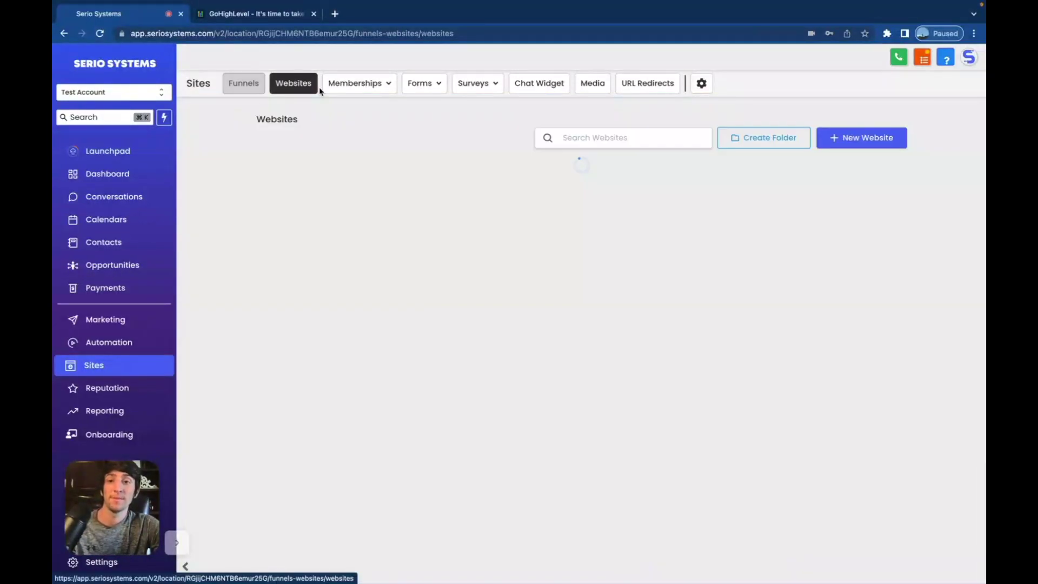
Start a new website from the template library and preview Beauty Studio in the Hair Salon category.
{"action": "left_click", "coordinate": [846, 138]}
{"action": "left_click", "coordinate": [511, 160]}
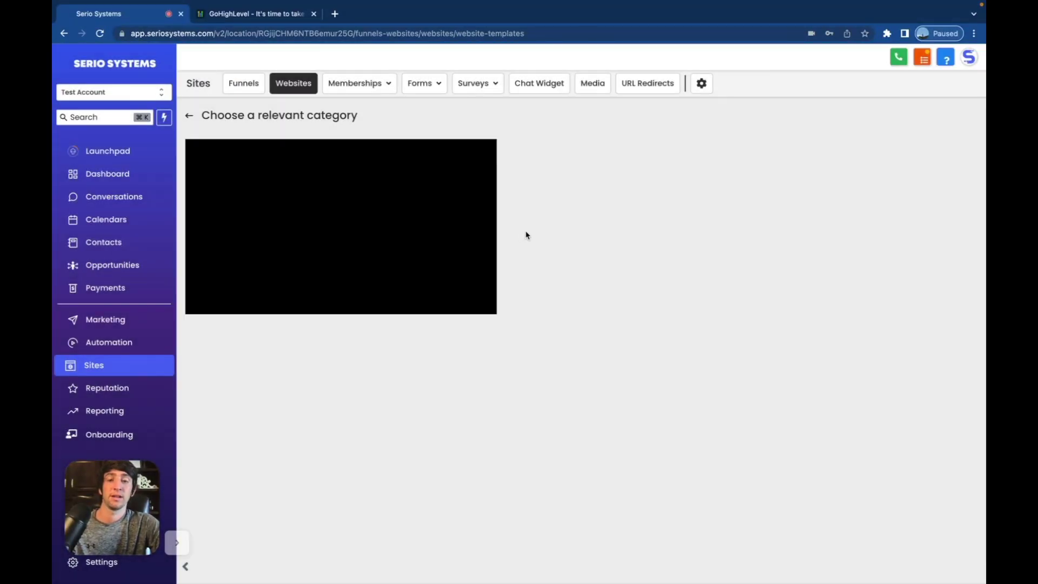
{"action": "scroll", "coordinate": [569, 387], "scroll_direction": "down", "scroll_amount": 2}
{"action": "scroll", "coordinate": [569, 385], "scroll_direction": "down", "scroll_amount": 10}
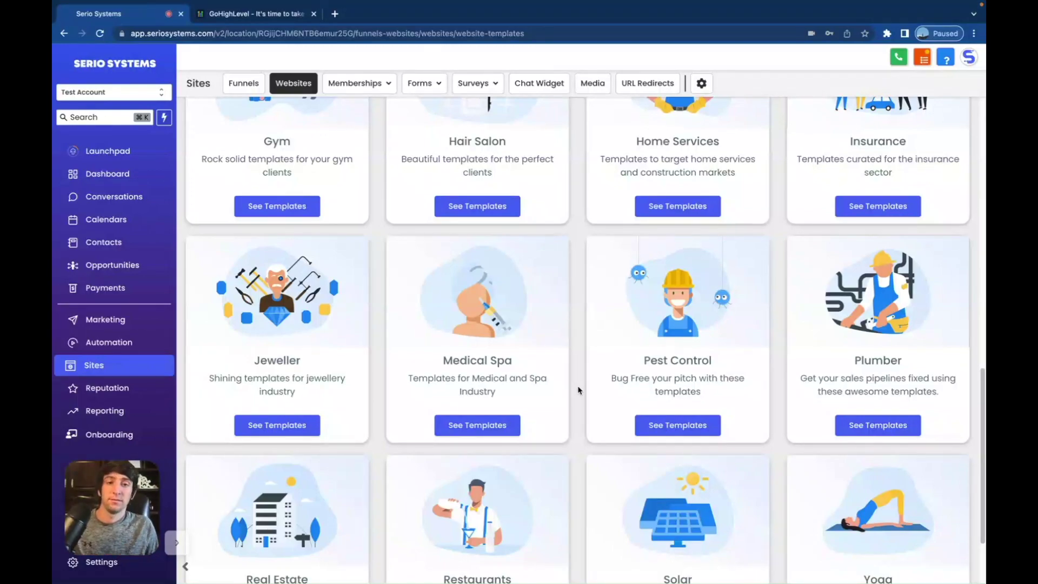
{"action": "scroll", "coordinate": [578, 390], "scroll_direction": "up", "scroll_amount": 5}
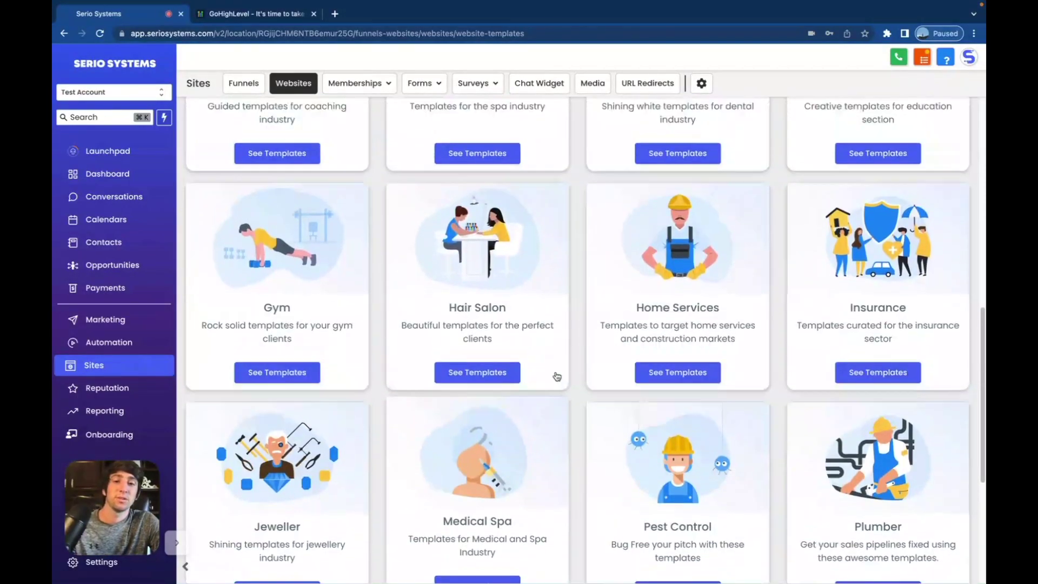
{"action": "left_click", "coordinate": [468, 320]}
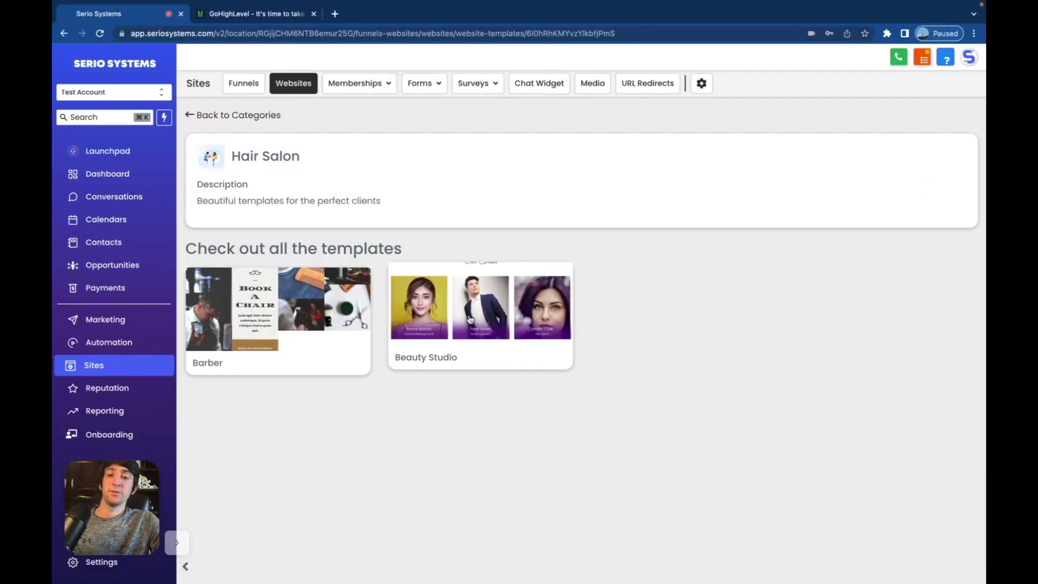
{"action": "left_click", "coordinate": [439, 314]}
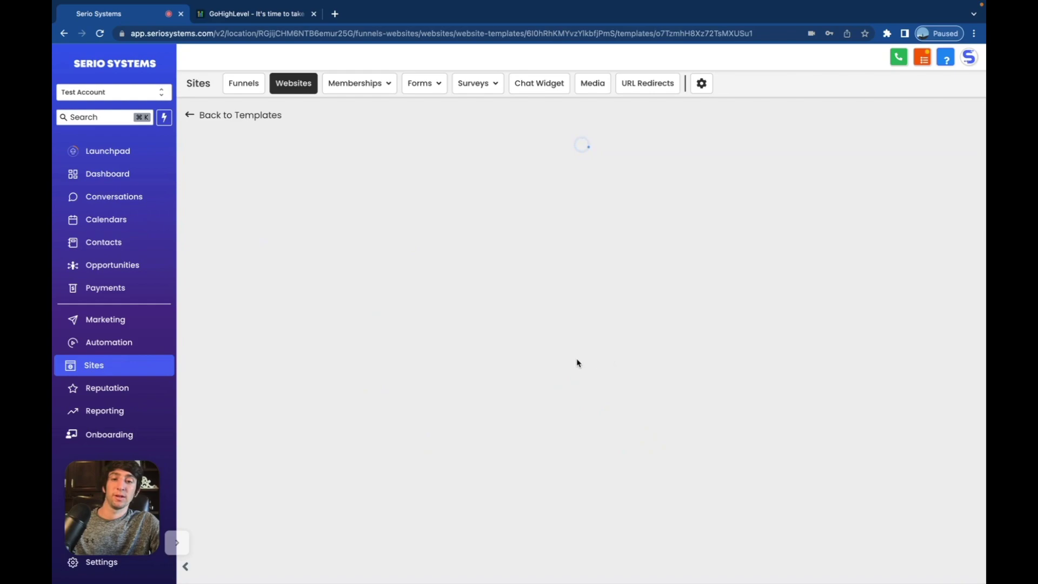
Scroll through the whole Beauty Studio template preview, then open the Reputation overview.
{"action": "scroll", "coordinate": [613, 385], "scroll_direction": "down", "scroll_amount": 6}
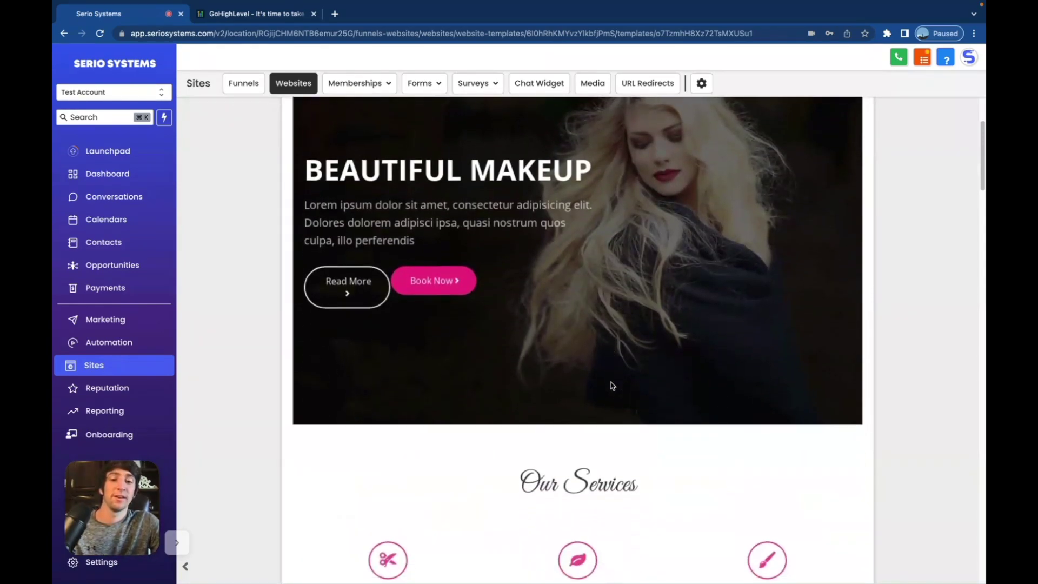
{"action": "scroll", "coordinate": [613, 386], "scroll_direction": "down", "scroll_amount": 9}
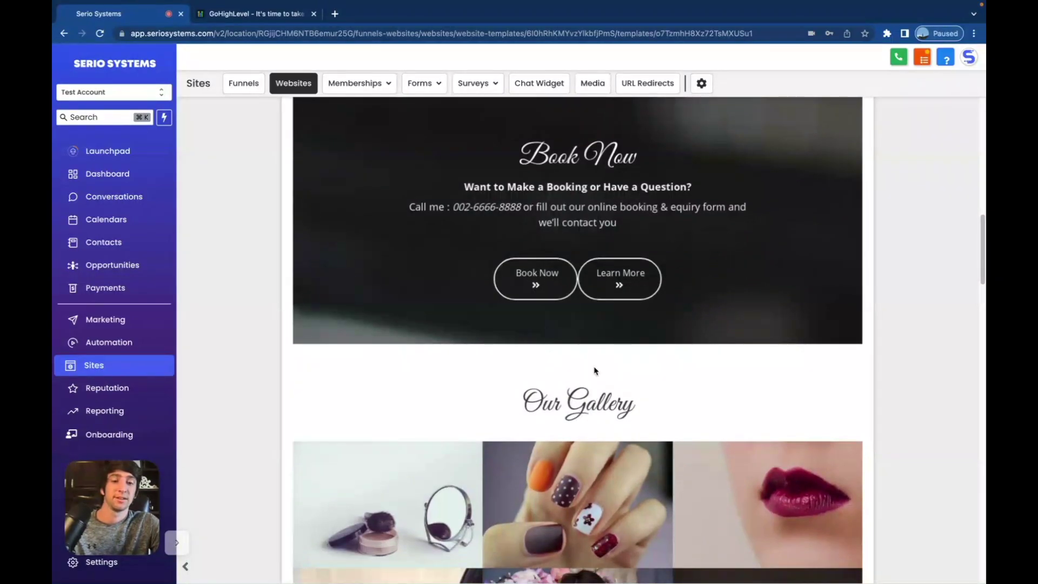
{"action": "scroll", "coordinate": [594, 369], "scroll_direction": "down", "scroll_amount": 6}
{"action": "scroll", "coordinate": [594, 370], "scroll_direction": "down", "scroll_amount": 14}
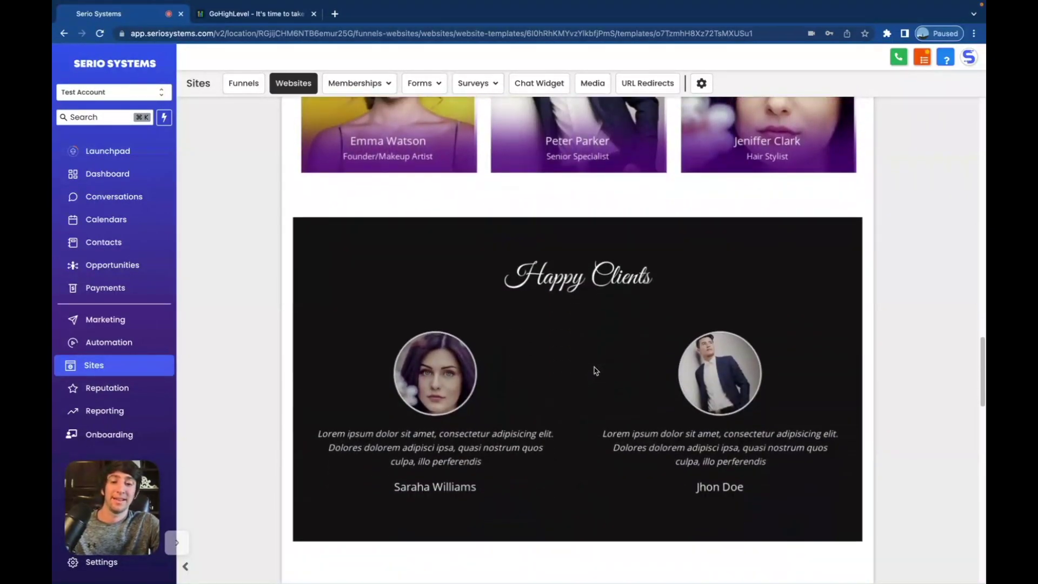
{"action": "scroll", "coordinate": [595, 369], "scroll_direction": "down", "scroll_amount": 7}
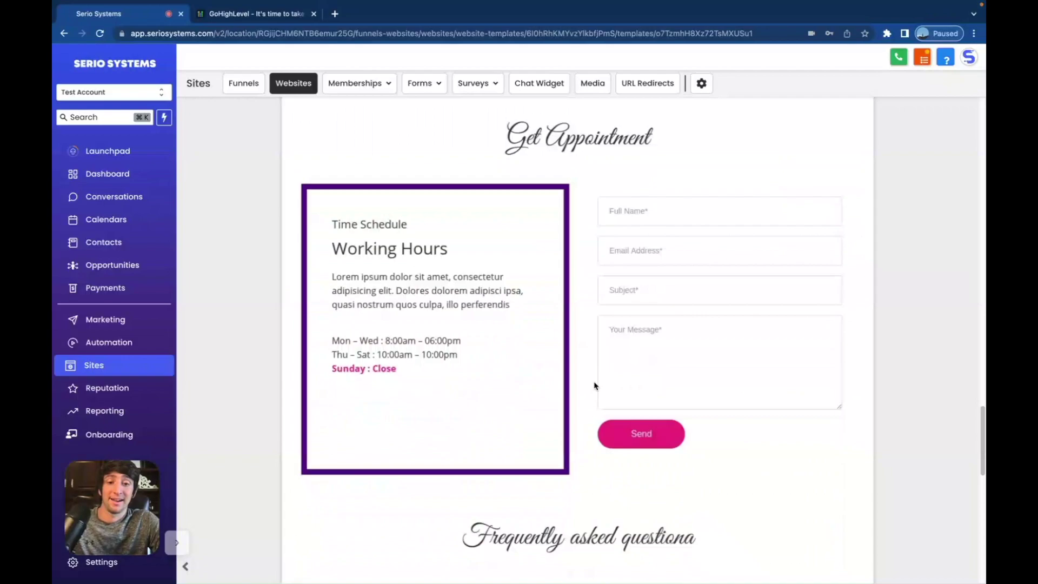
{"action": "scroll", "coordinate": [611, 380], "scroll_direction": "down", "scroll_amount": 5}
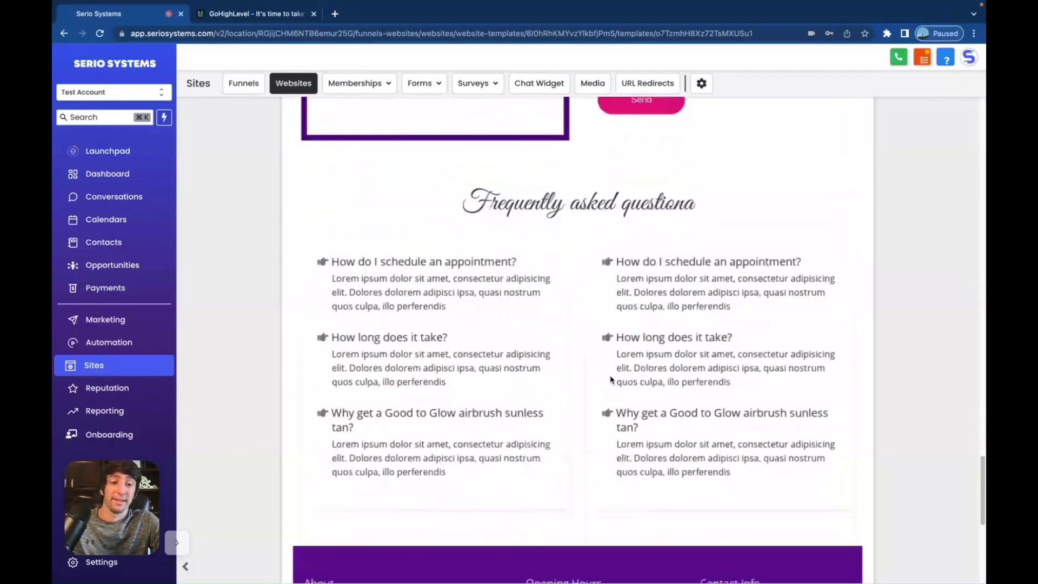
{"action": "scroll", "coordinate": [623, 410], "scroll_direction": "down", "scroll_amount": 2}
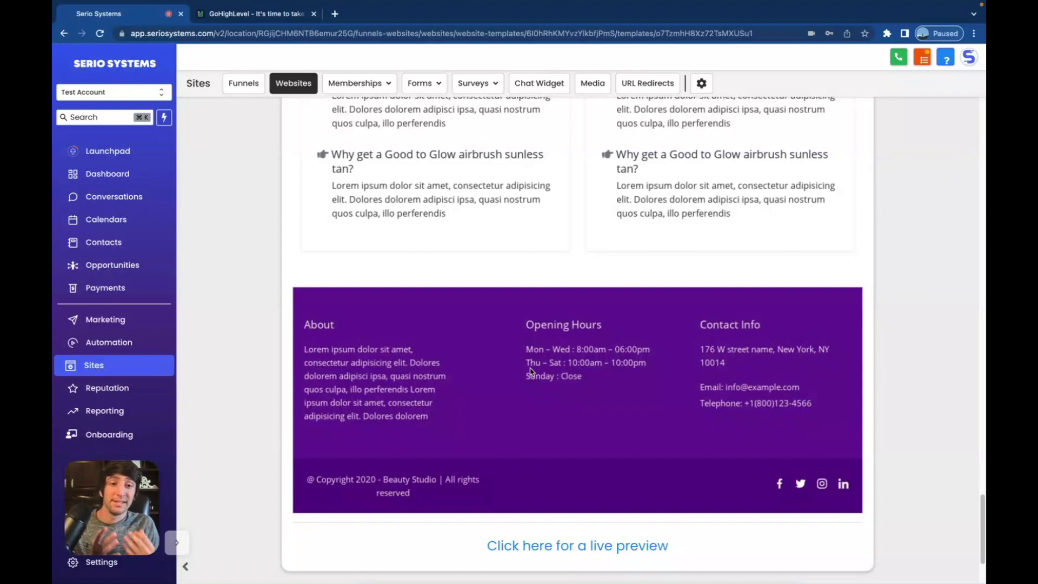
{"action": "left_click", "coordinate": [107, 388]}
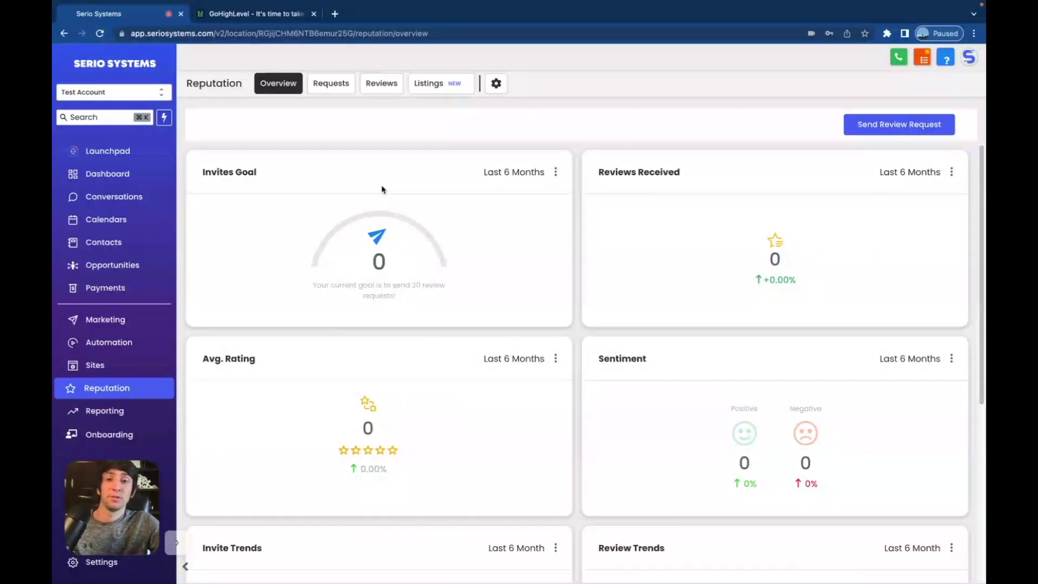
{"action": "scroll", "coordinate": [398, 199], "scroll_direction": "down", "scroll_amount": 1}
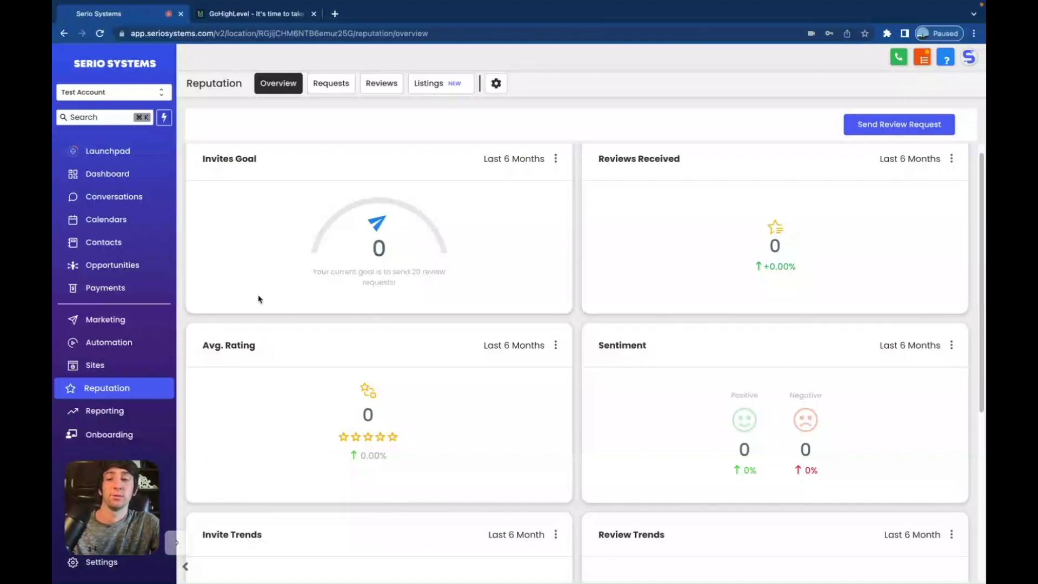
{"action": "left_click", "coordinate": [133, 414]}
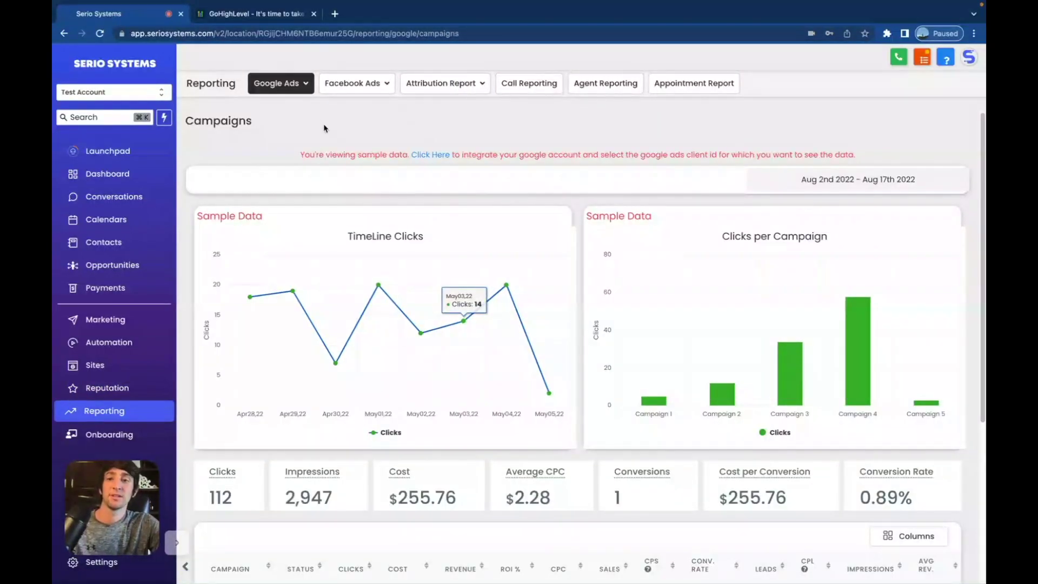
Review the Google Ads Campaigns report's charts and table, then open the Onboarding page.
{"action": "left_click", "coordinate": [301, 84]}
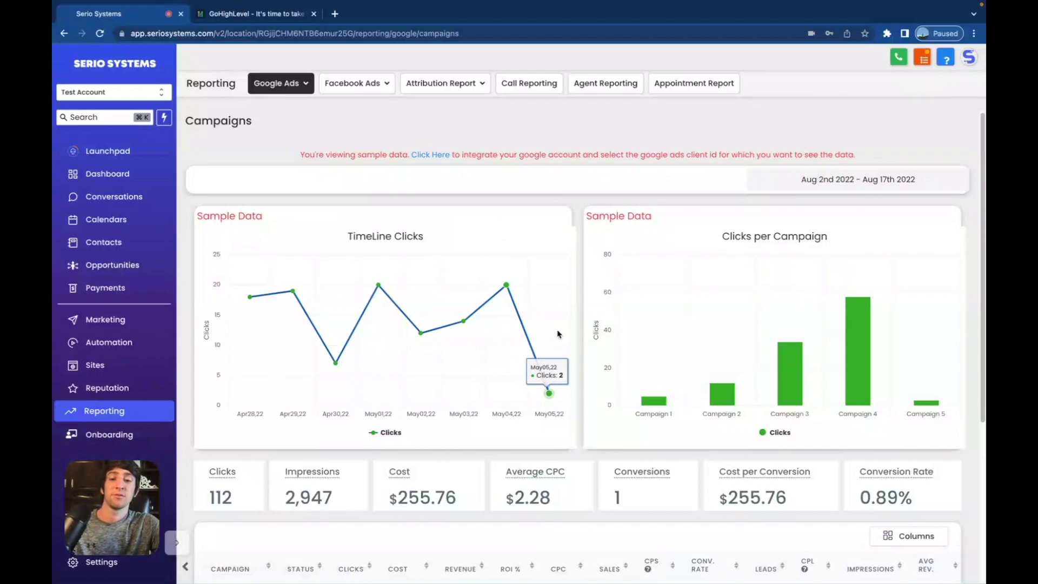
{"action": "scroll", "coordinate": [551, 379], "scroll_direction": "down", "scroll_amount": 2}
{"action": "scroll", "coordinate": [559, 333], "scroll_direction": "down", "scroll_amount": 4}
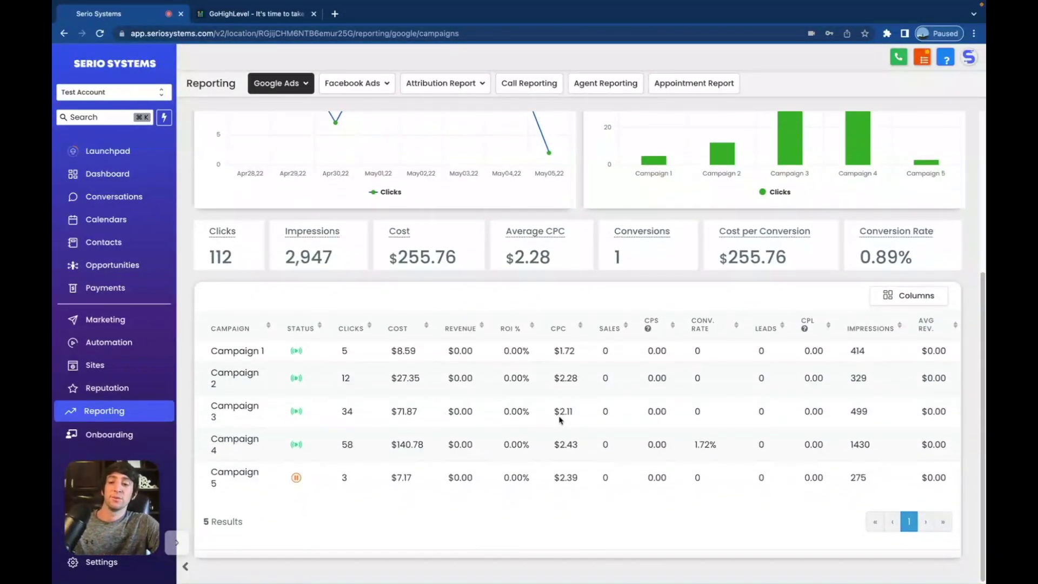
{"action": "scroll", "coordinate": [561, 420], "scroll_direction": "up", "scroll_amount": 6}
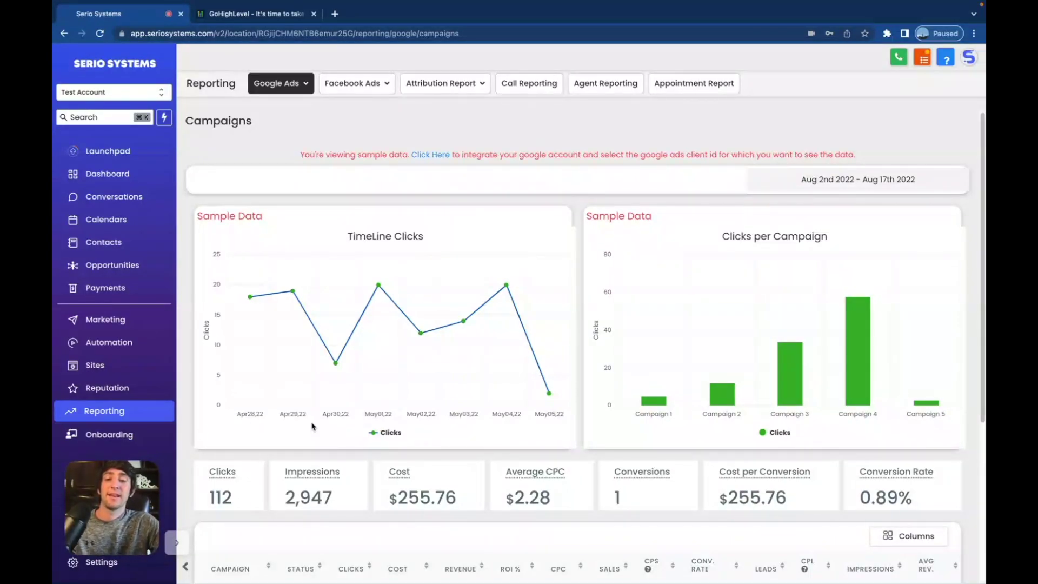
{"action": "left_click", "coordinate": [108, 435]}
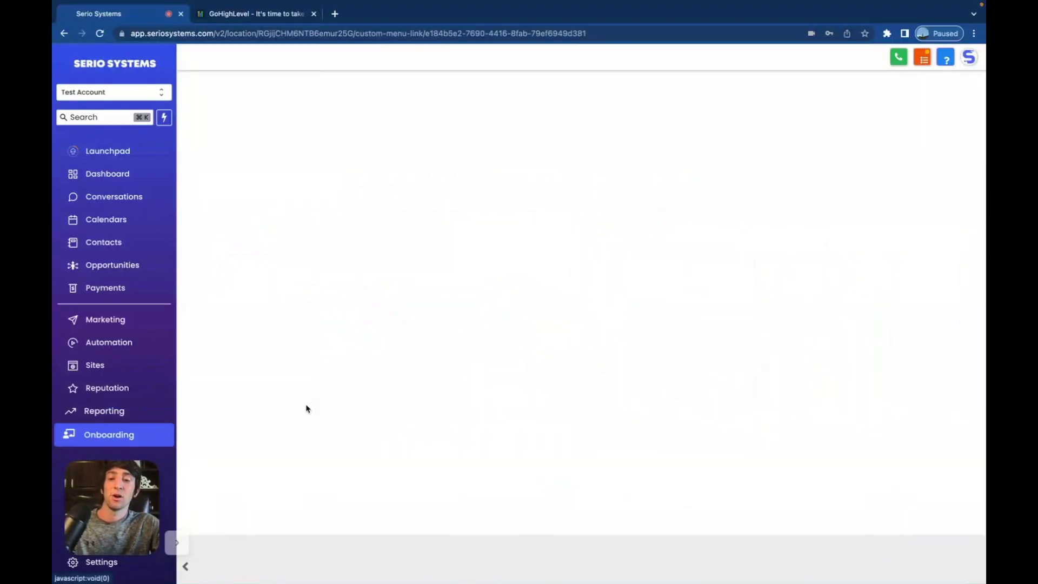
Open the Software Onboarding course and scroll through its 9 lessons, such as Integrations.
{"action": "left_click", "coordinate": [418, 267]}
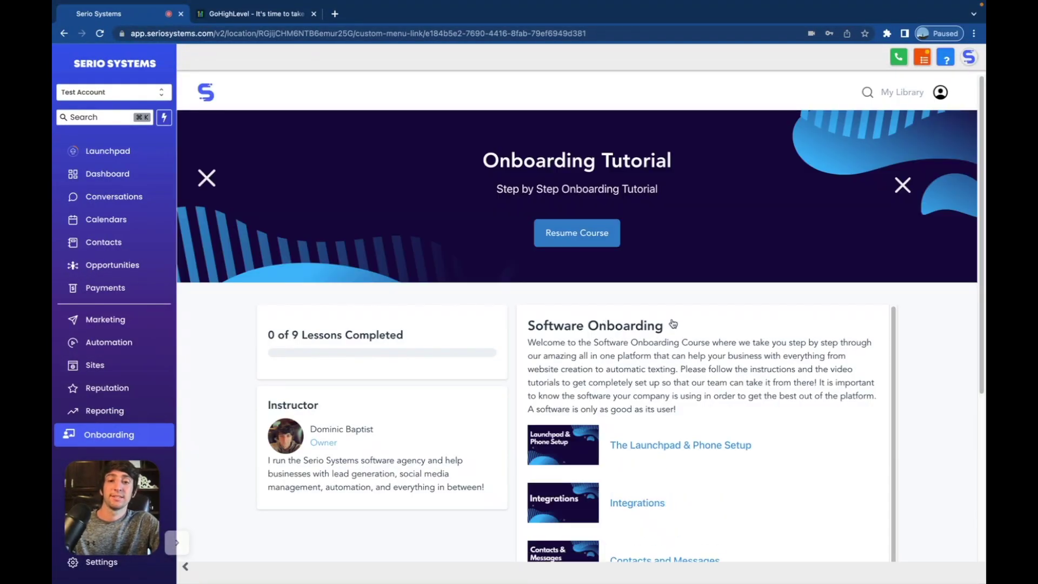
{"action": "scroll", "coordinate": [662, 353], "scroll_direction": "down", "scroll_amount": 1}
{"action": "scroll", "coordinate": [662, 353], "scroll_direction": "down", "scroll_amount": 3}
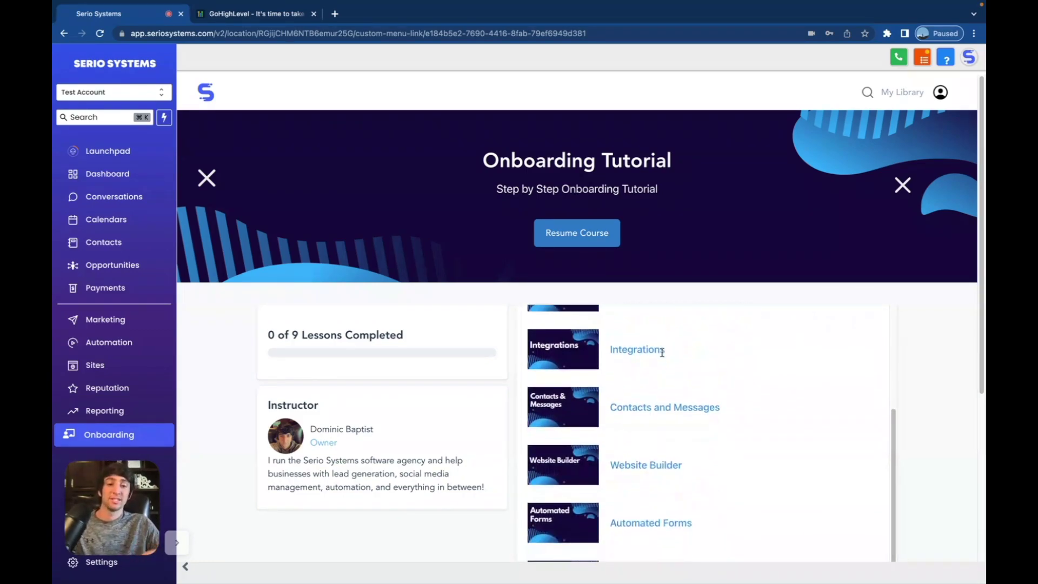
{"action": "scroll", "coordinate": [662, 353], "scroll_direction": "down", "scroll_amount": 1}
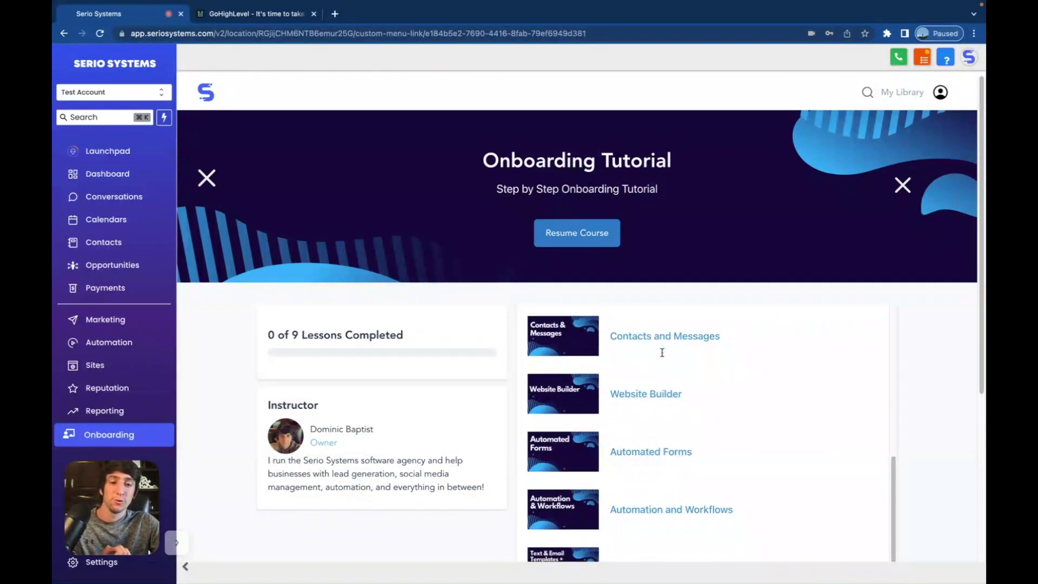
{"action": "scroll", "coordinate": [684, 368], "scroll_direction": "down", "scroll_amount": 2}
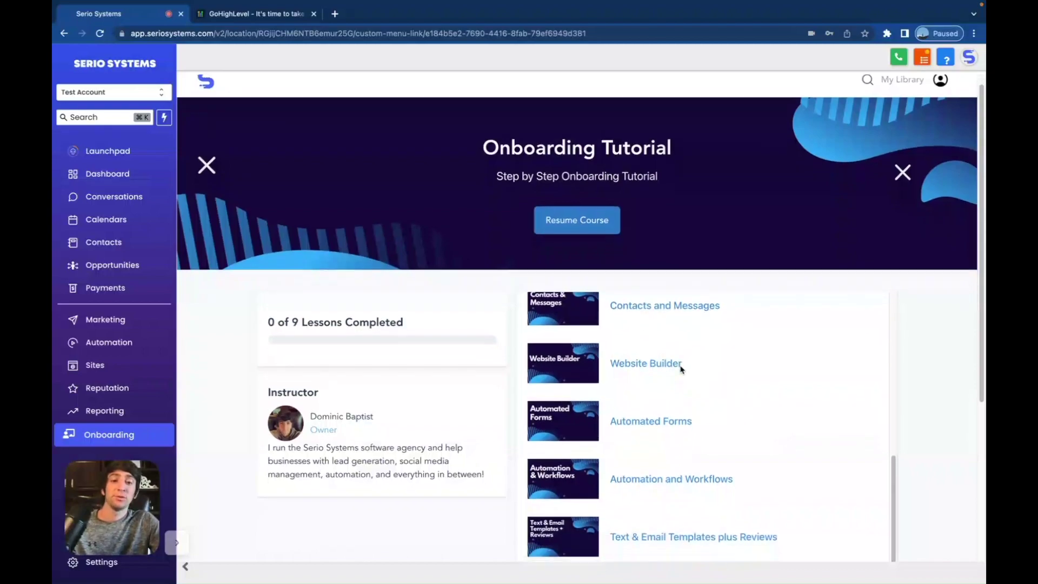
{"action": "scroll", "coordinate": [681, 366], "scroll_direction": "down", "scroll_amount": 1}
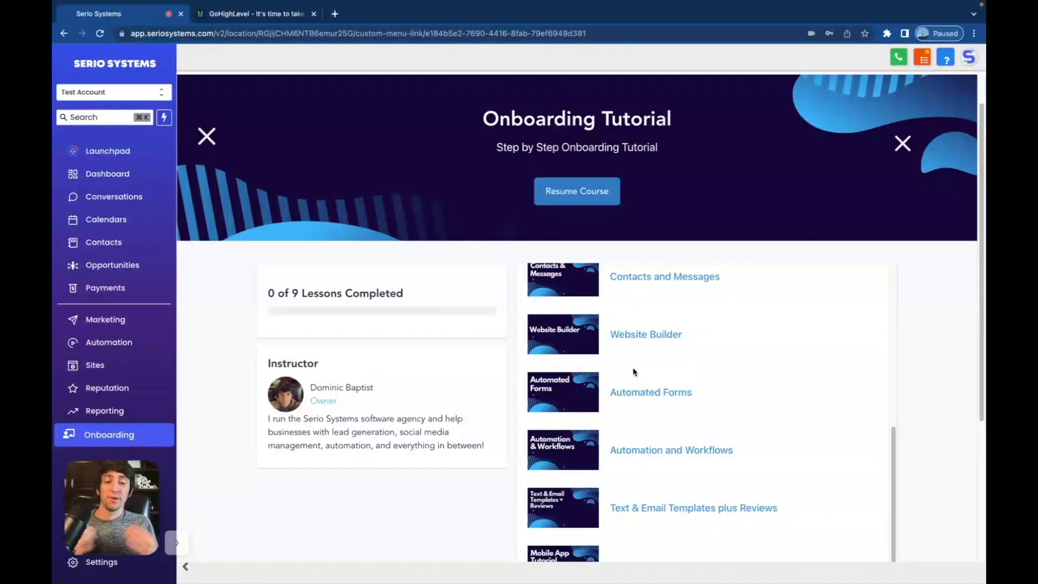
{"action": "scroll", "coordinate": [665, 374], "scroll_direction": "down", "scroll_amount": 1}
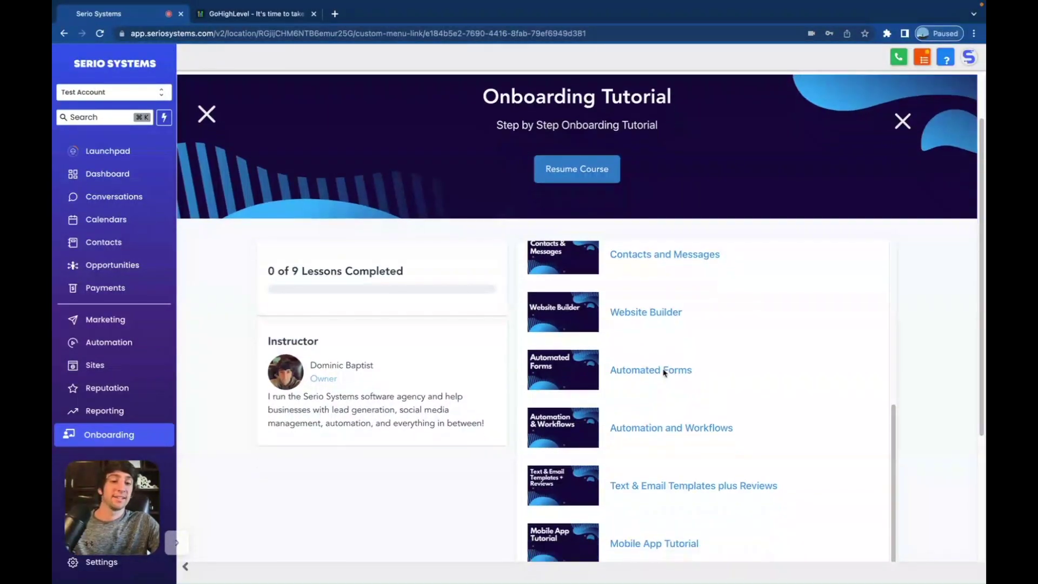
{"action": "scroll", "coordinate": [675, 377], "scroll_direction": "down", "scroll_amount": 1}
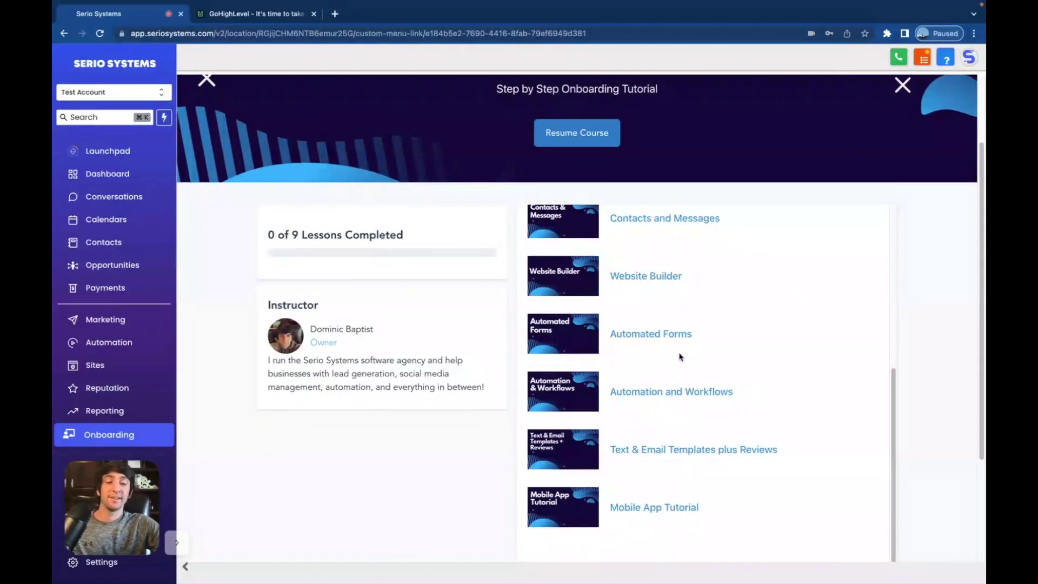
{"action": "scroll", "coordinate": [681, 356], "scroll_direction": "down", "scroll_amount": 3}
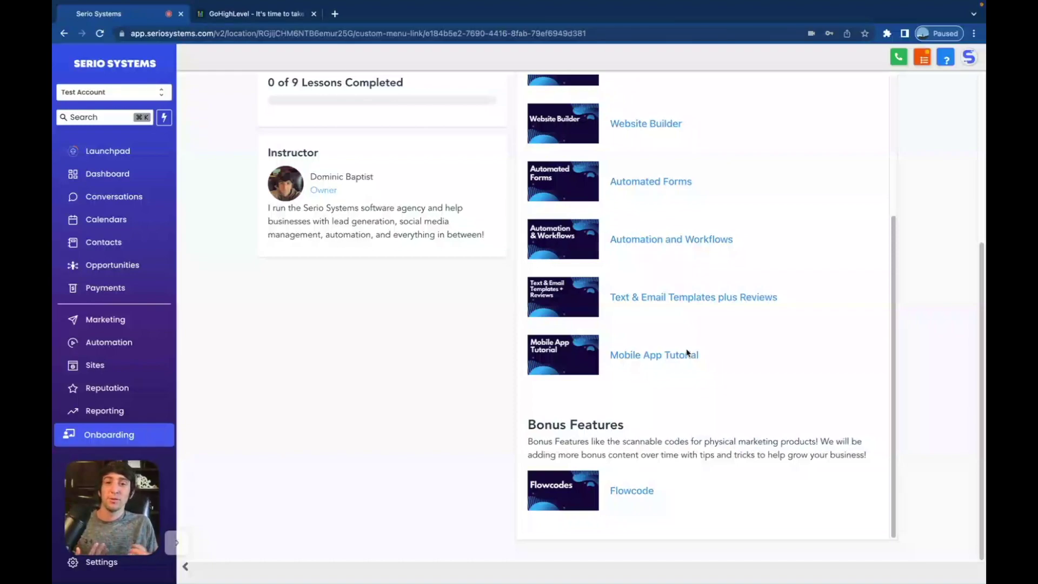
{"action": "scroll", "coordinate": [674, 286], "scroll_direction": "up", "scroll_amount": 6}
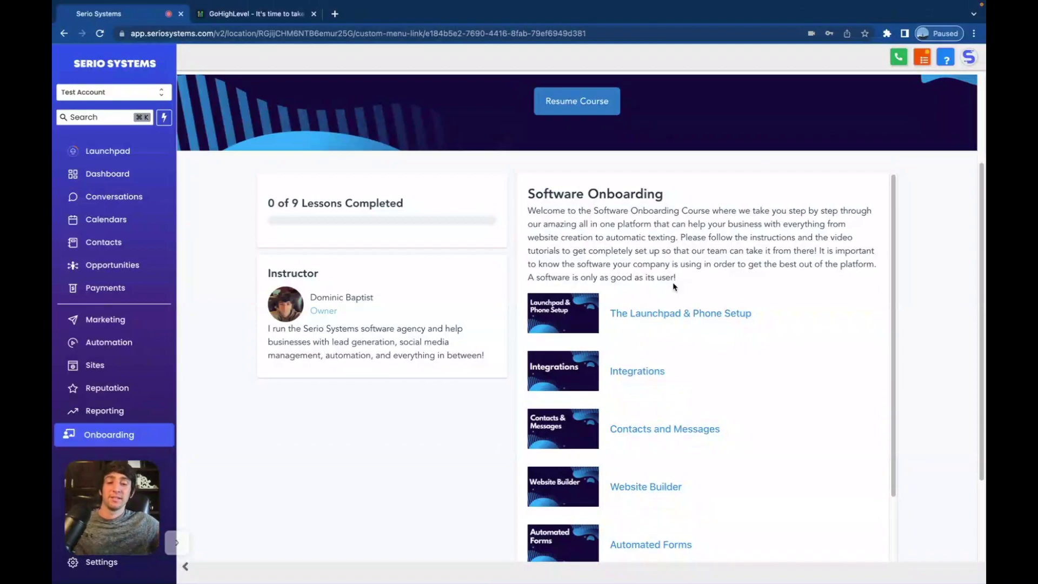
{"action": "scroll", "coordinate": [674, 286], "scroll_direction": "up", "scroll_amount": 3}
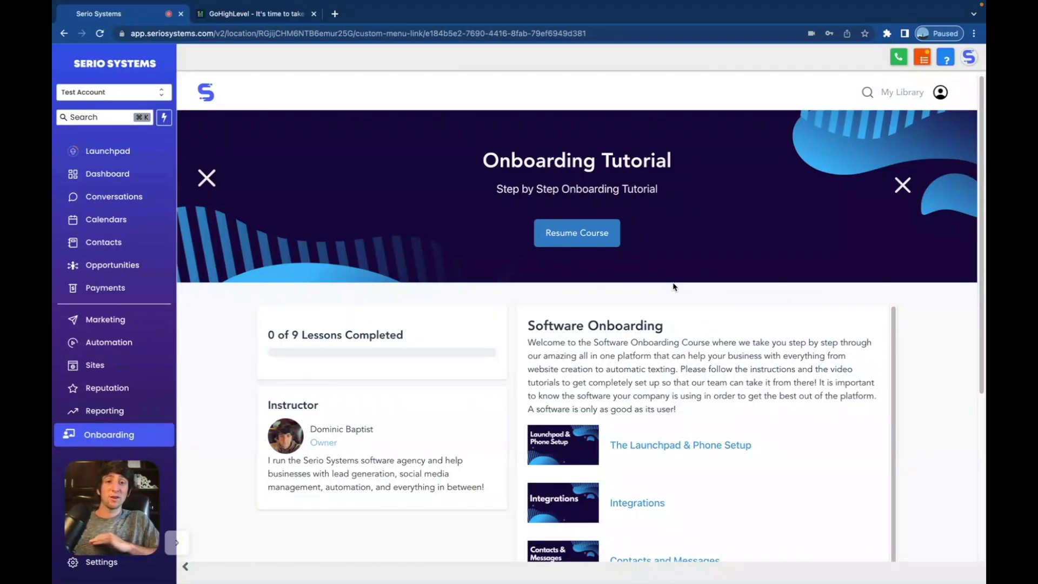
{"action": "scroll", "coordinate": [738, 357], "scroll_direction": "down", "scroll_amount": 3}
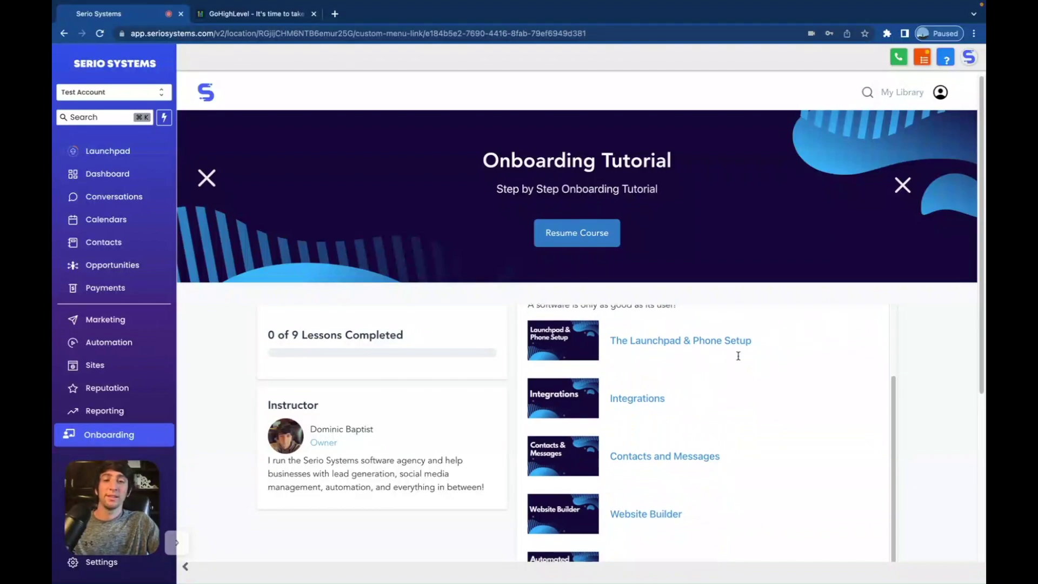